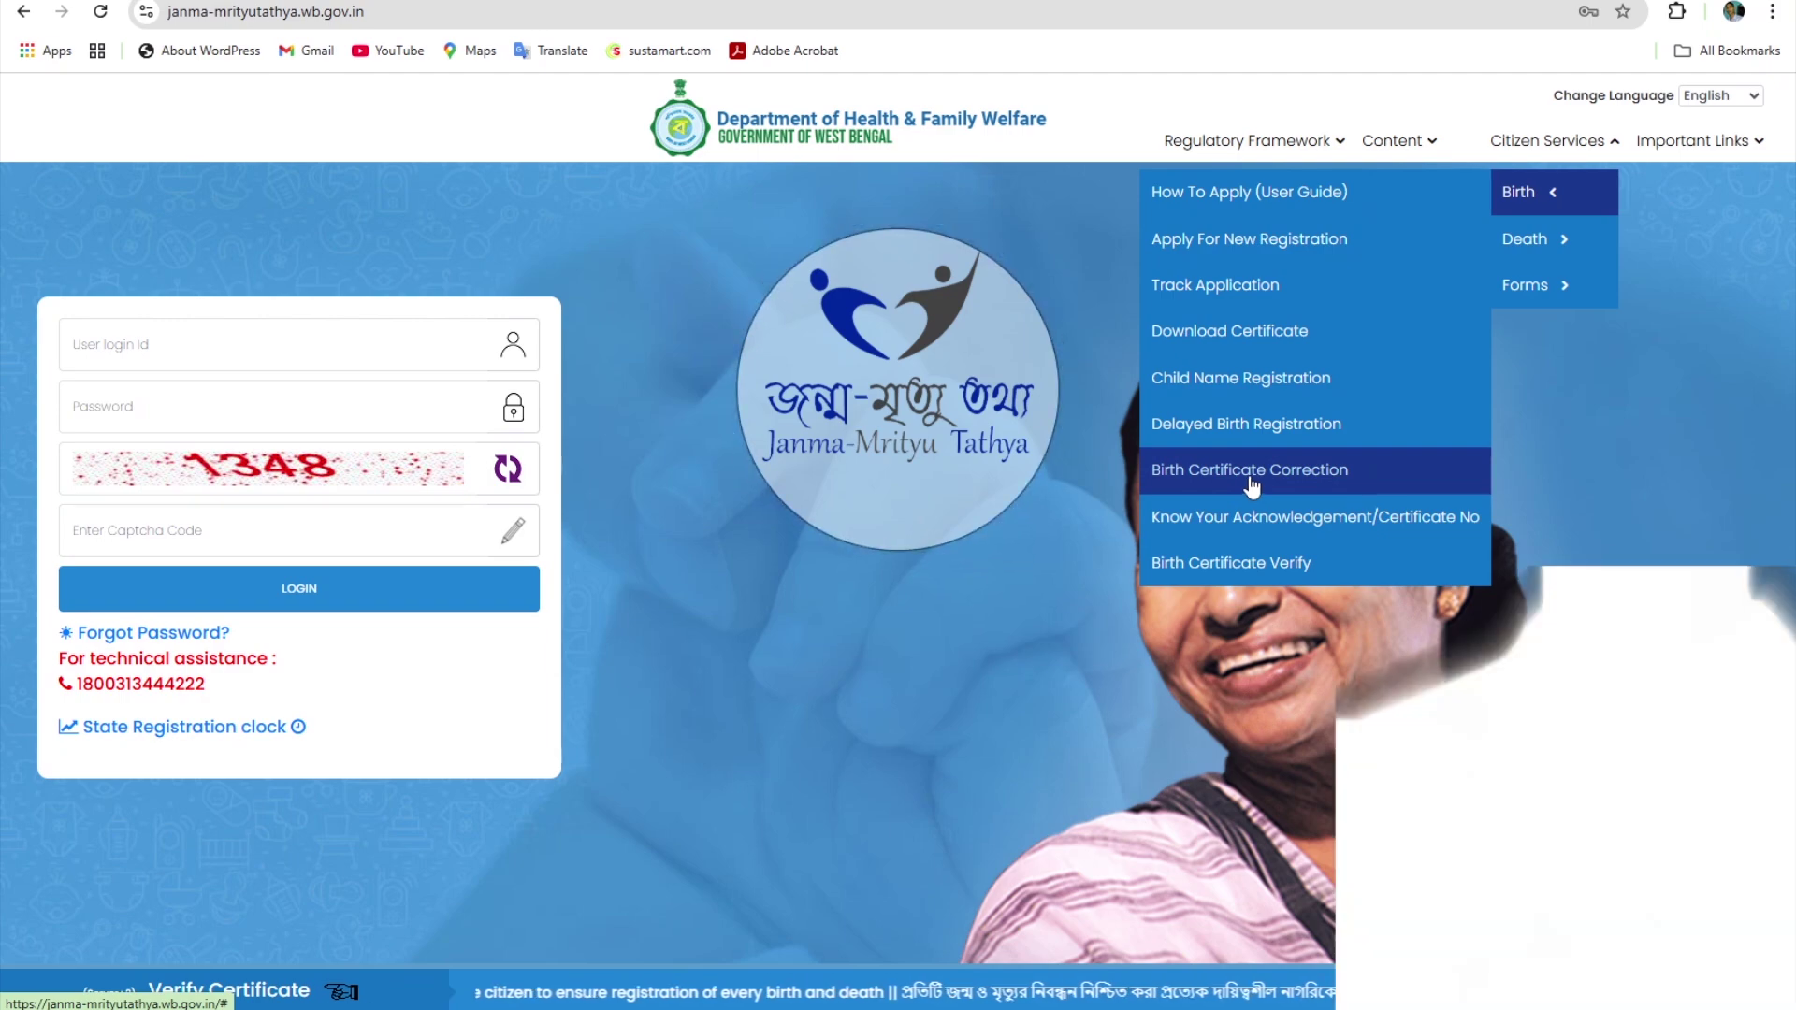
- Start a Birth Certificate Correction and verify the certificate number with the OTP received
left_click(1251, 477)
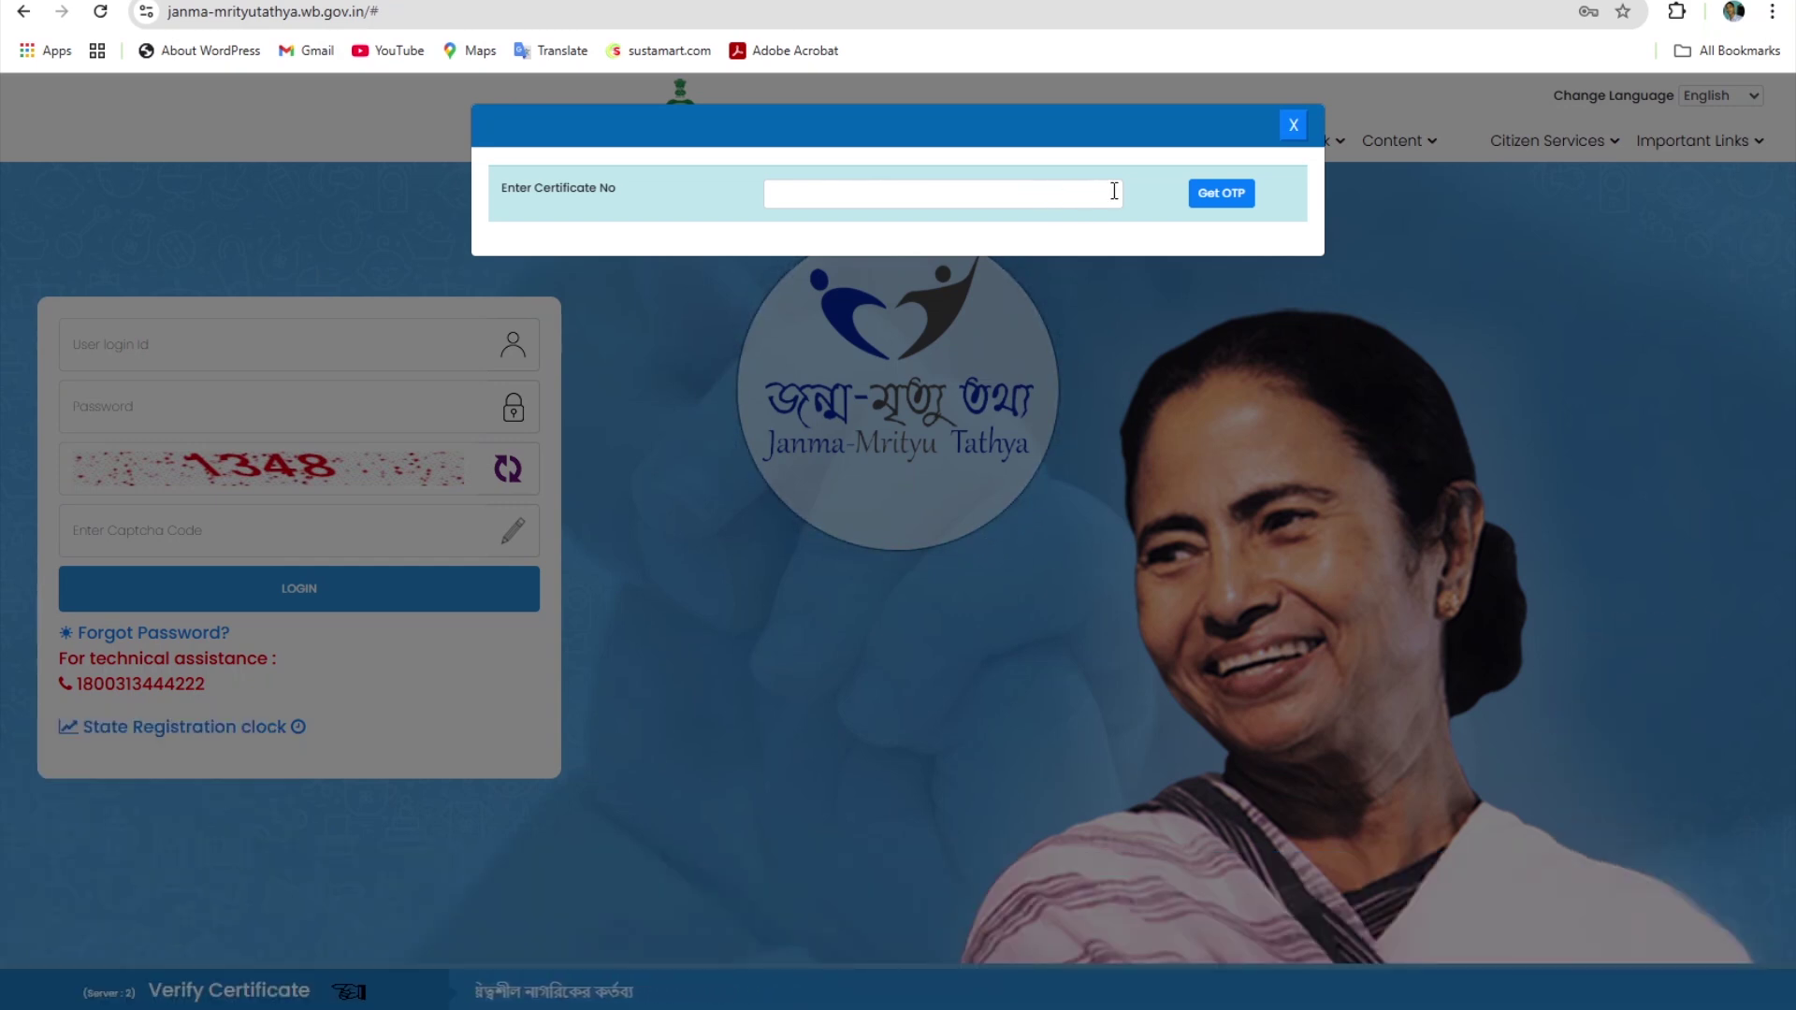
left_click(1217, 201)
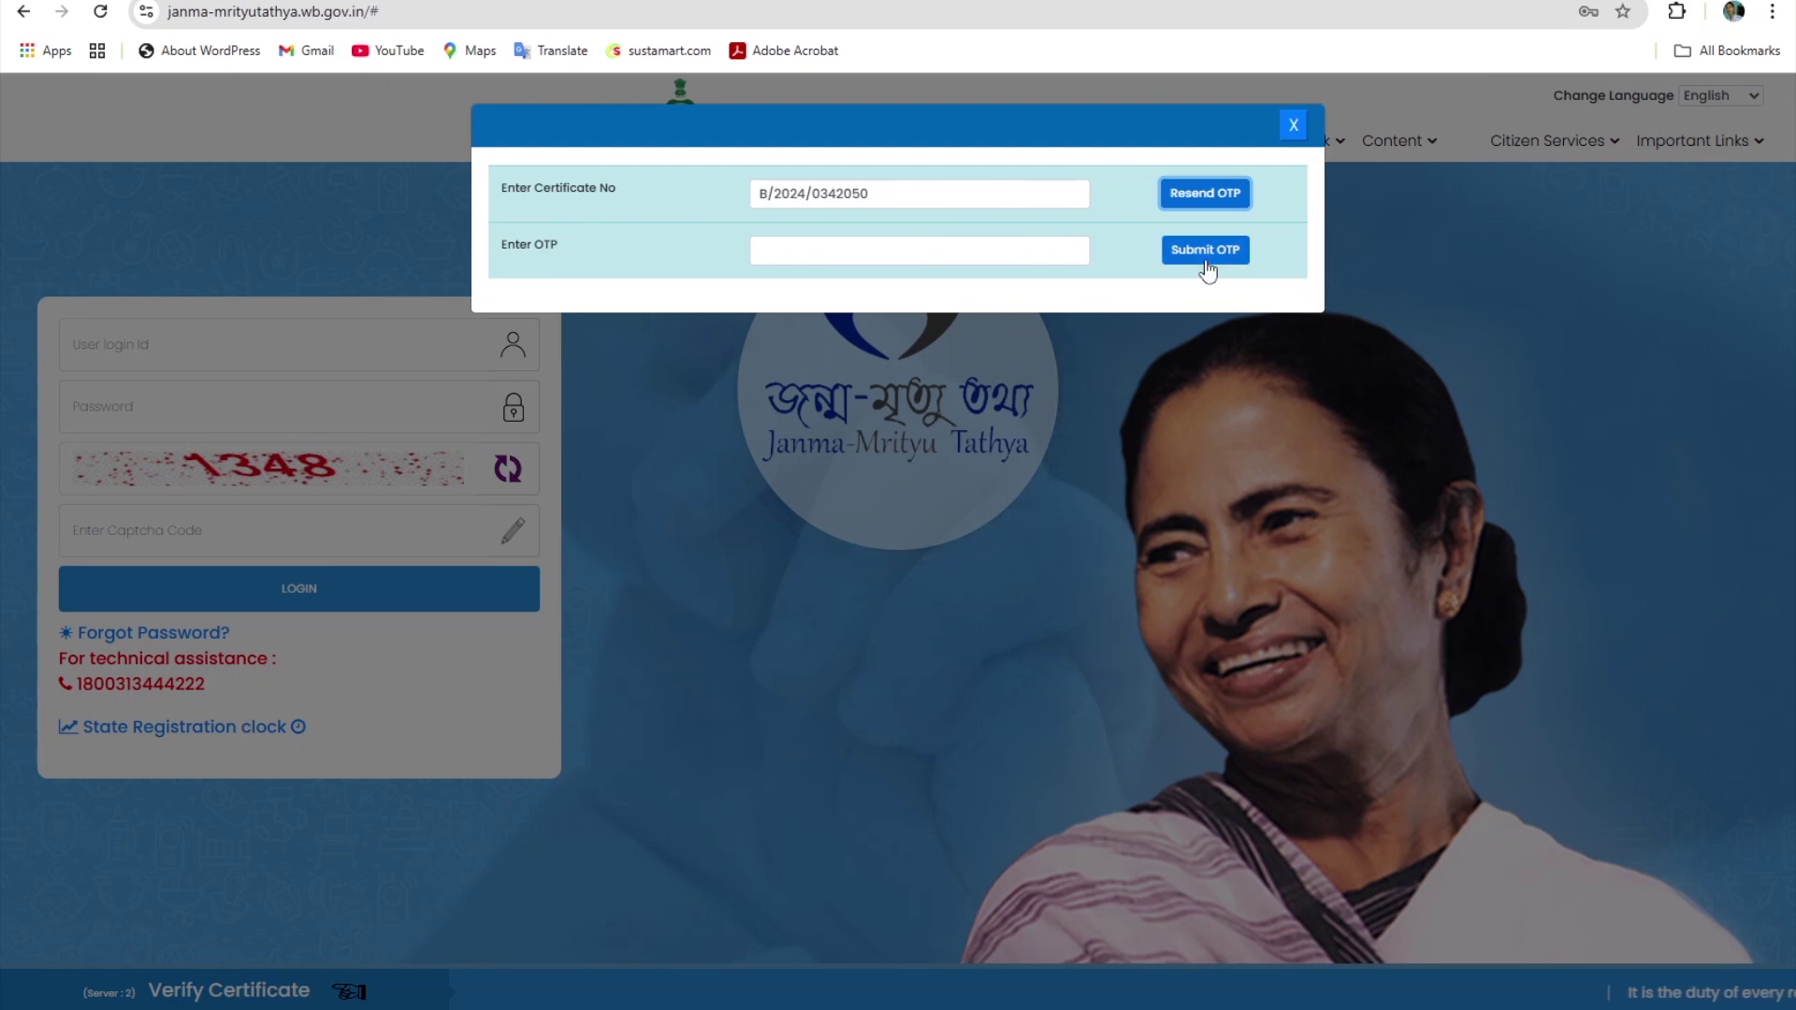
left_click(1205, 250)
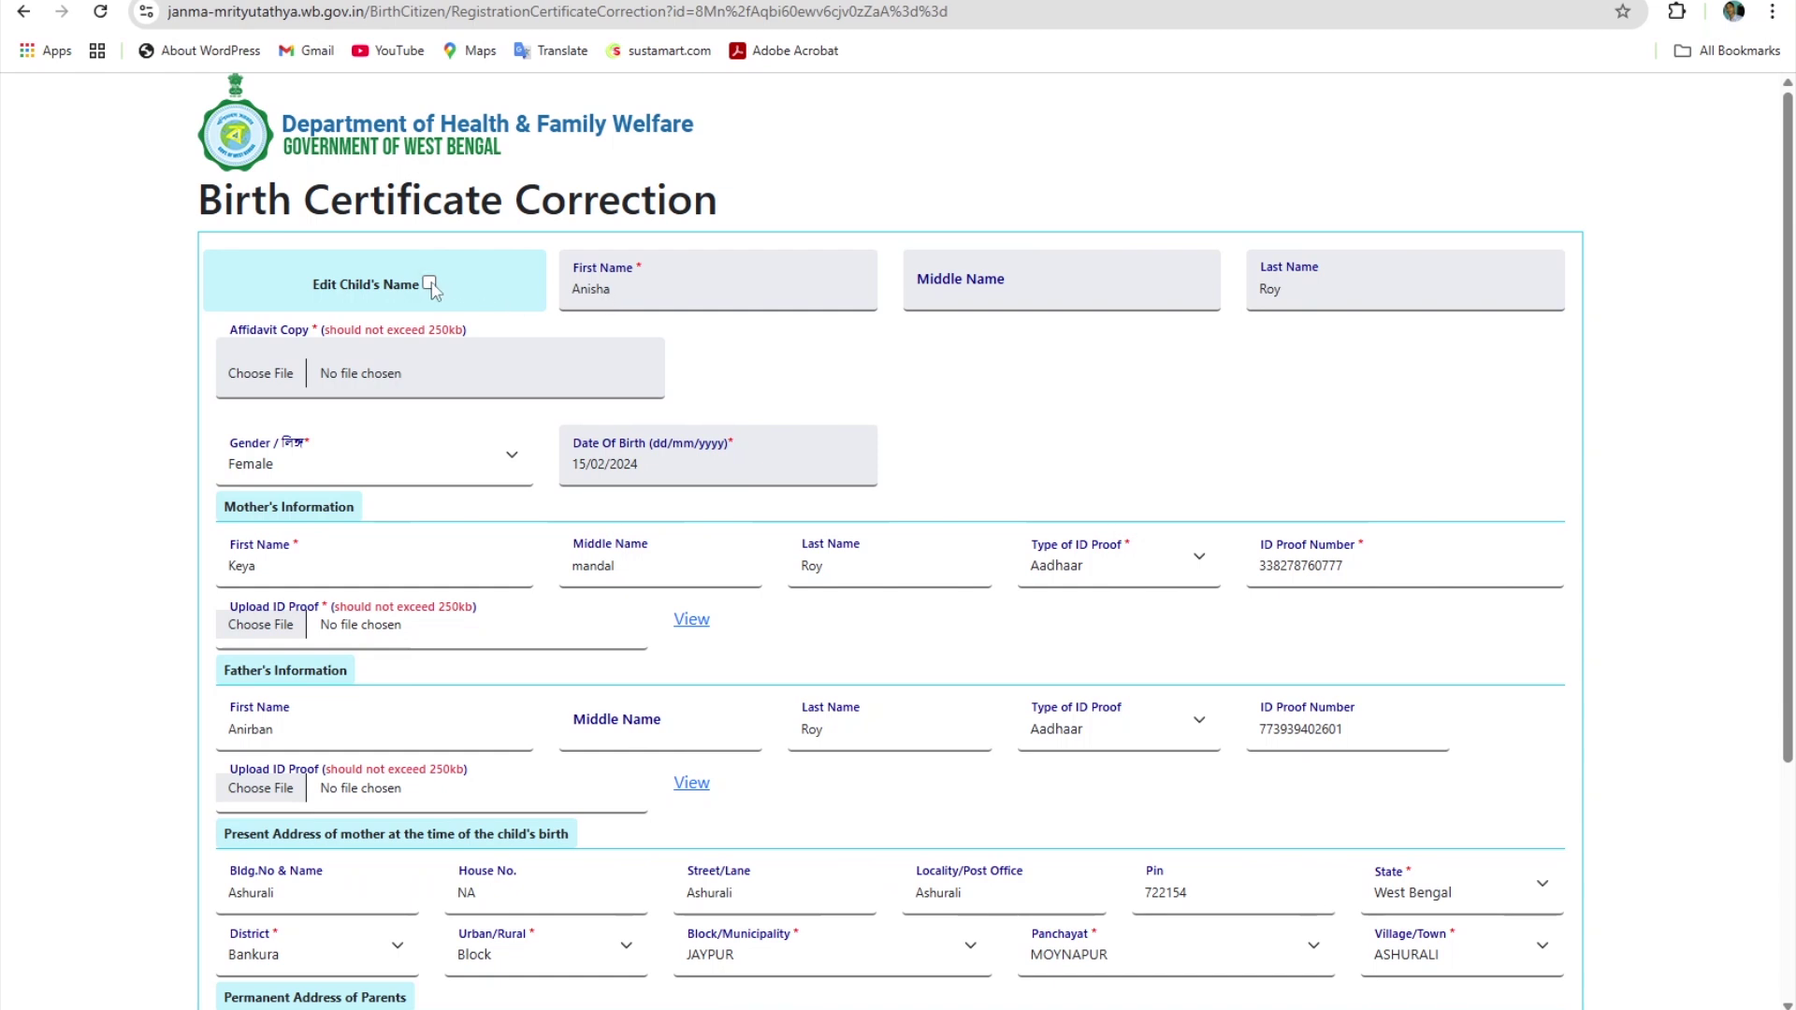
left_click(430, 284)
left_click(622, 284)
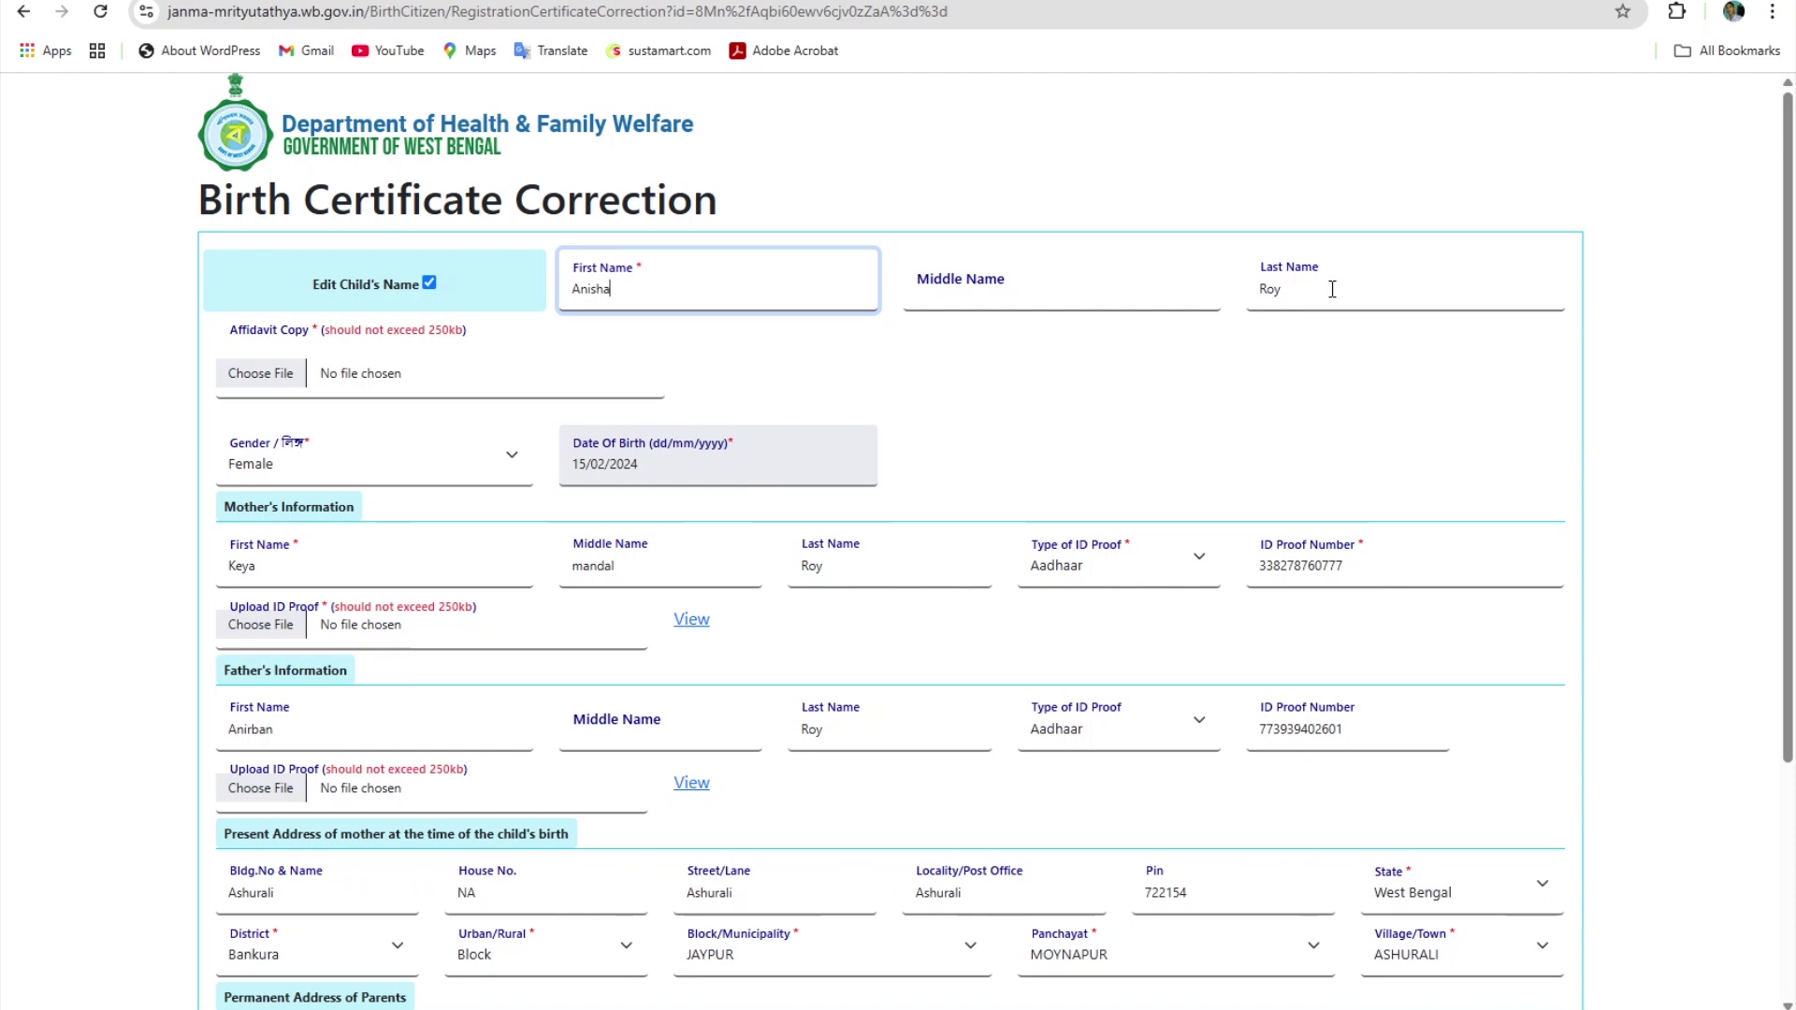
left_click(996, 301)
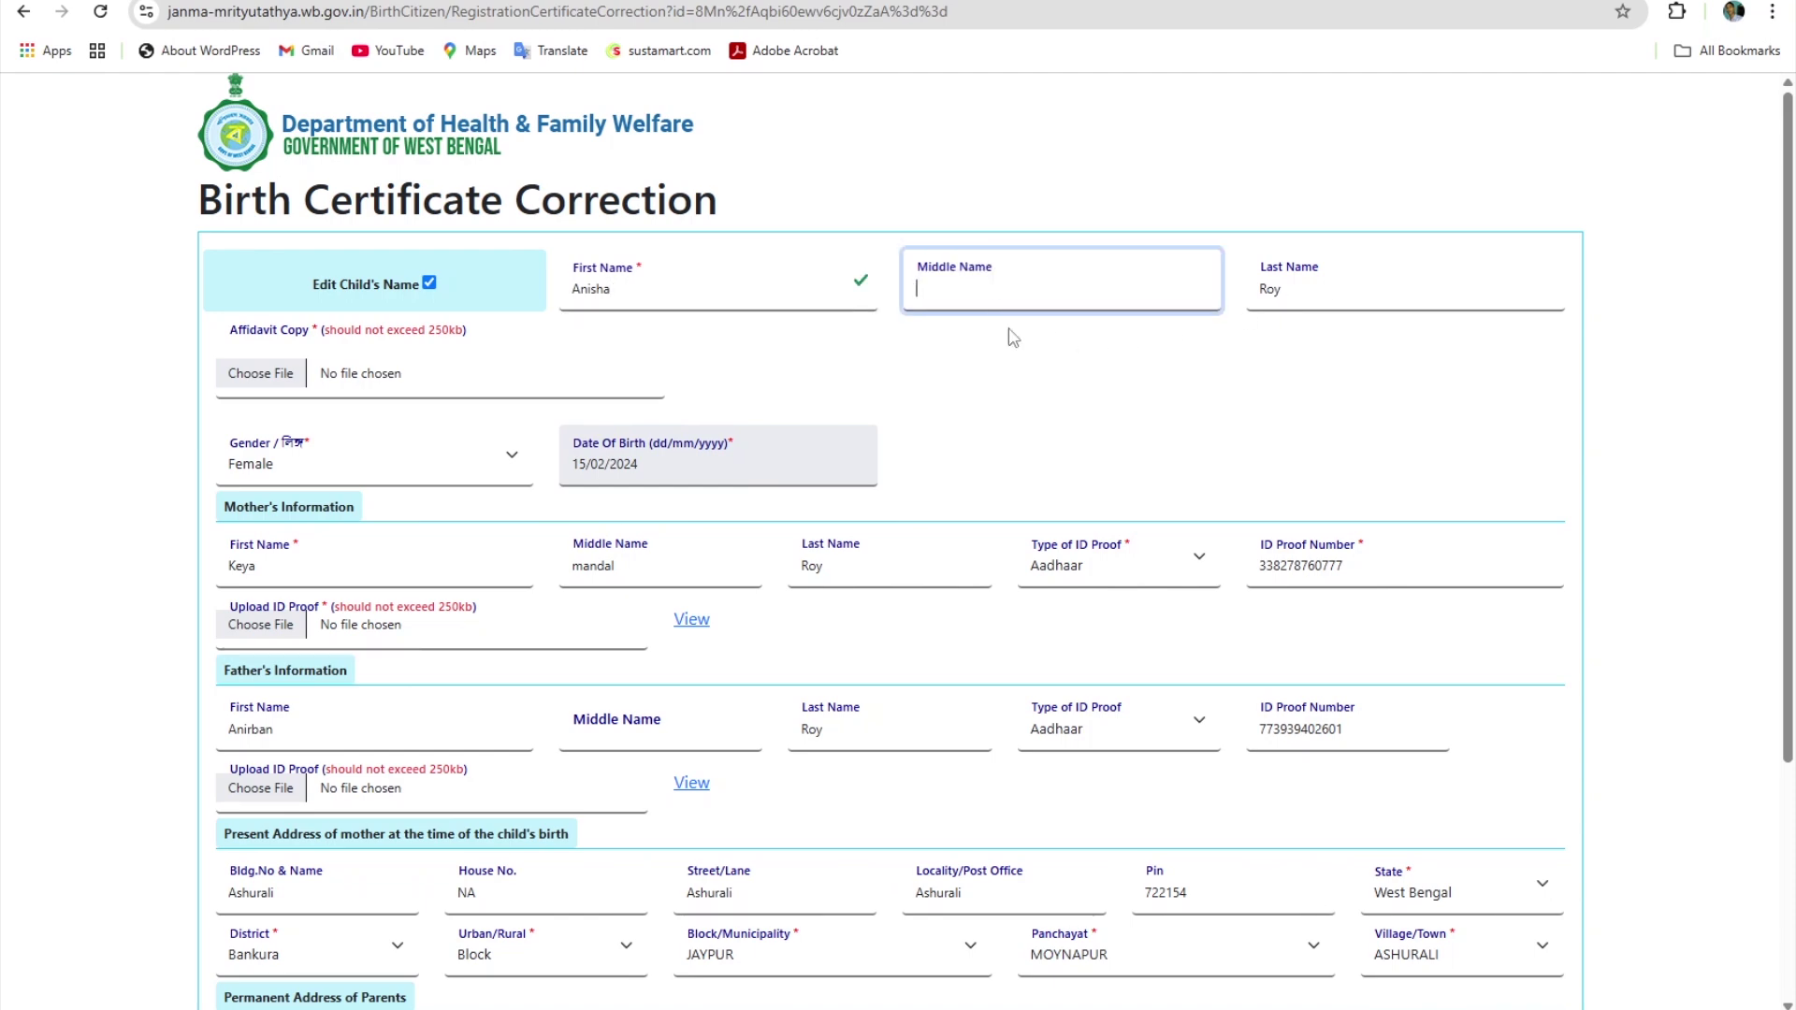
left_click(430, 283)
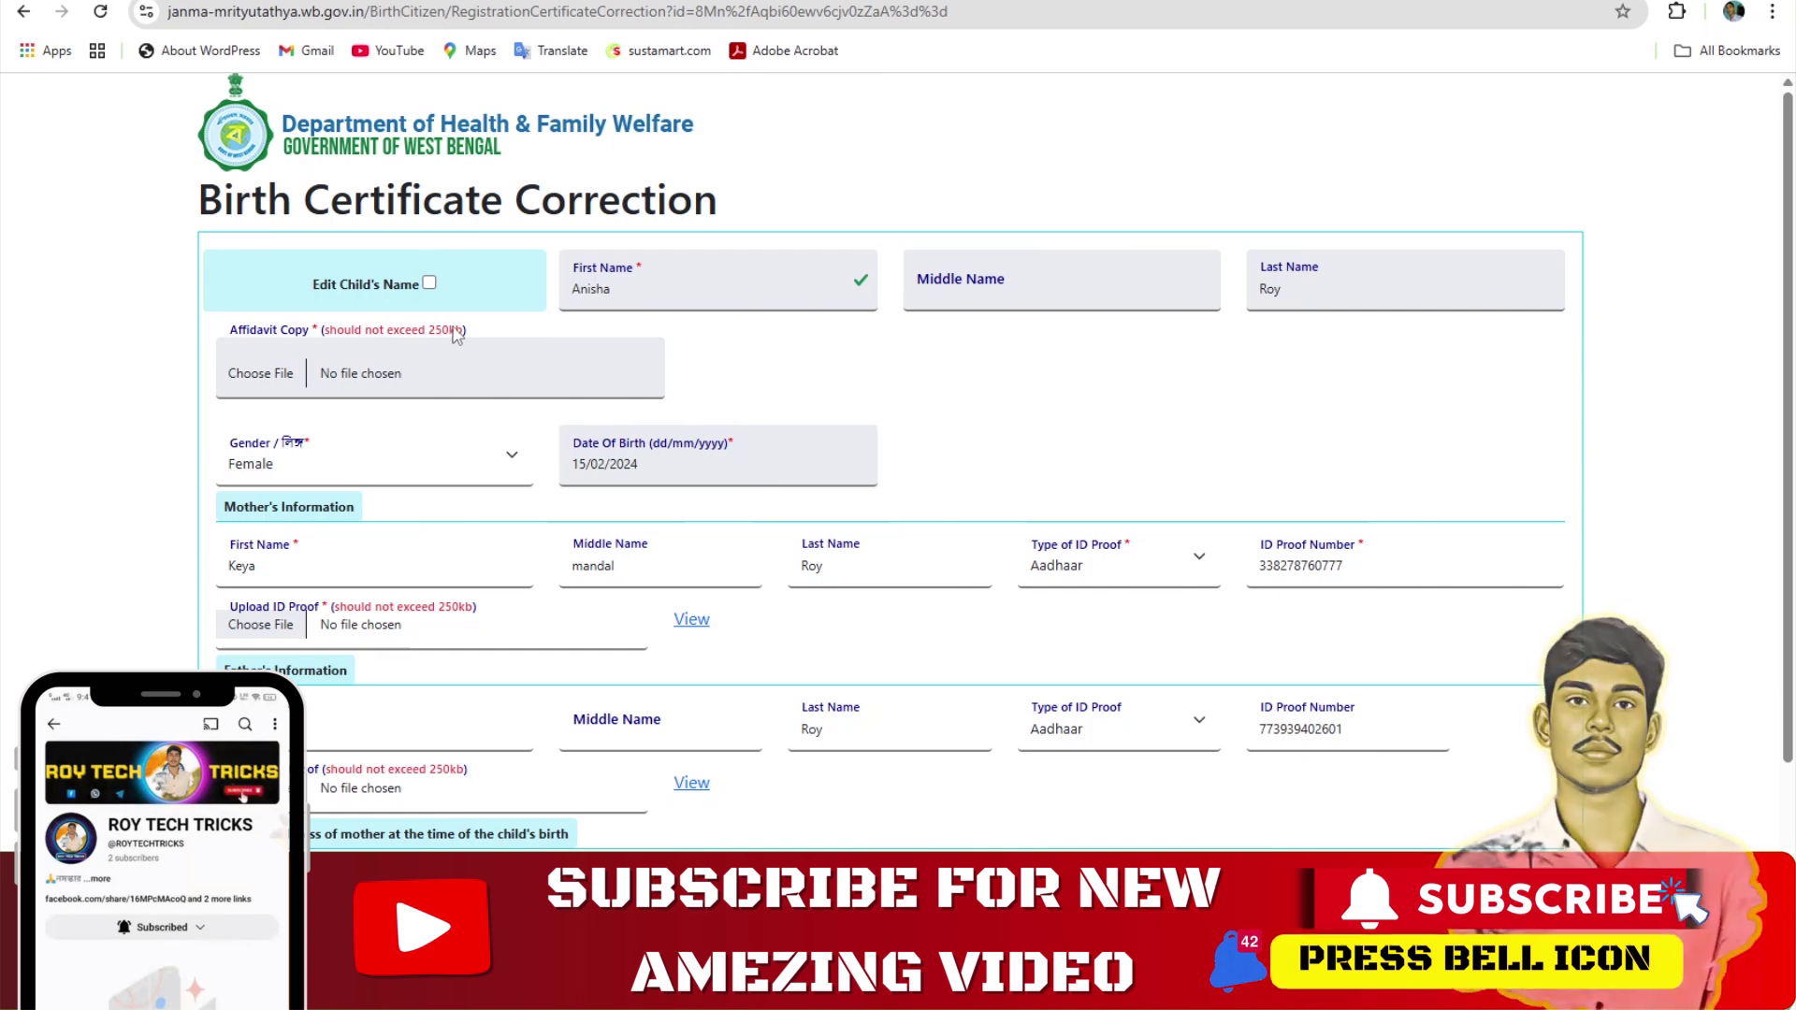
scroll(797, 346, "down", 1)
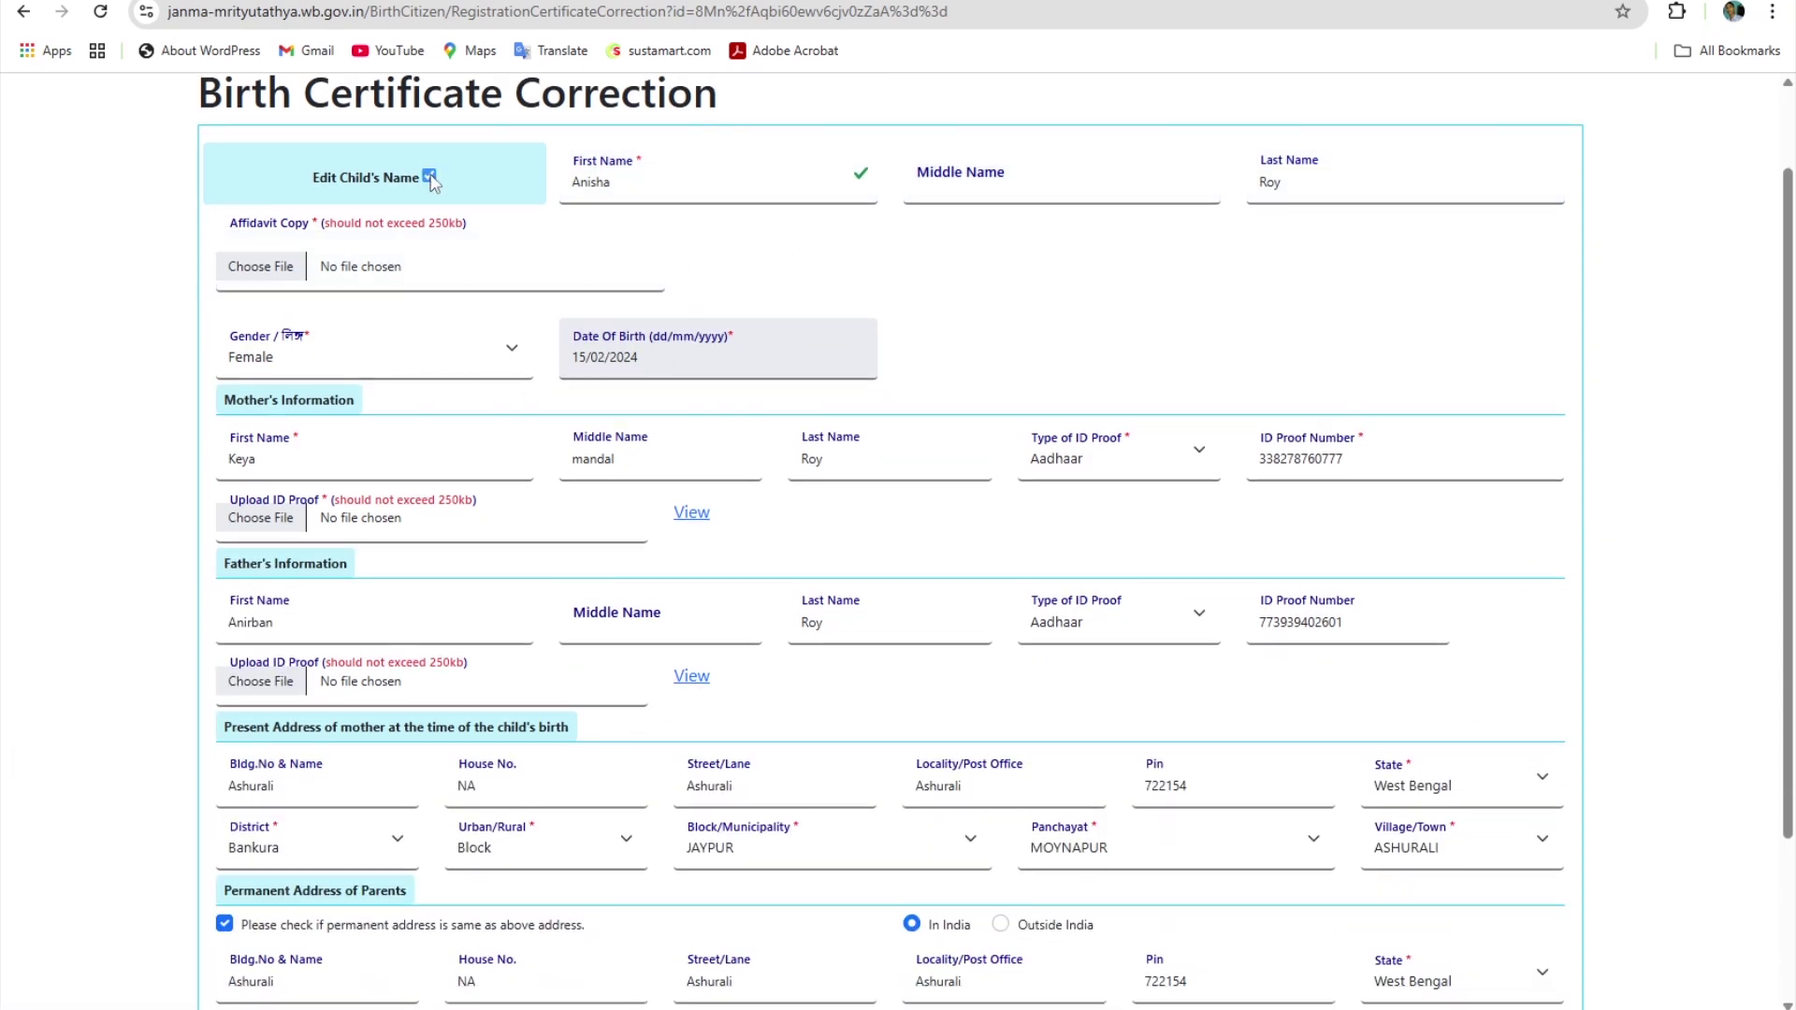
- Reselect 15 February 2024 as the date of birth and scroll down to the addresses
left_click(658, 356)
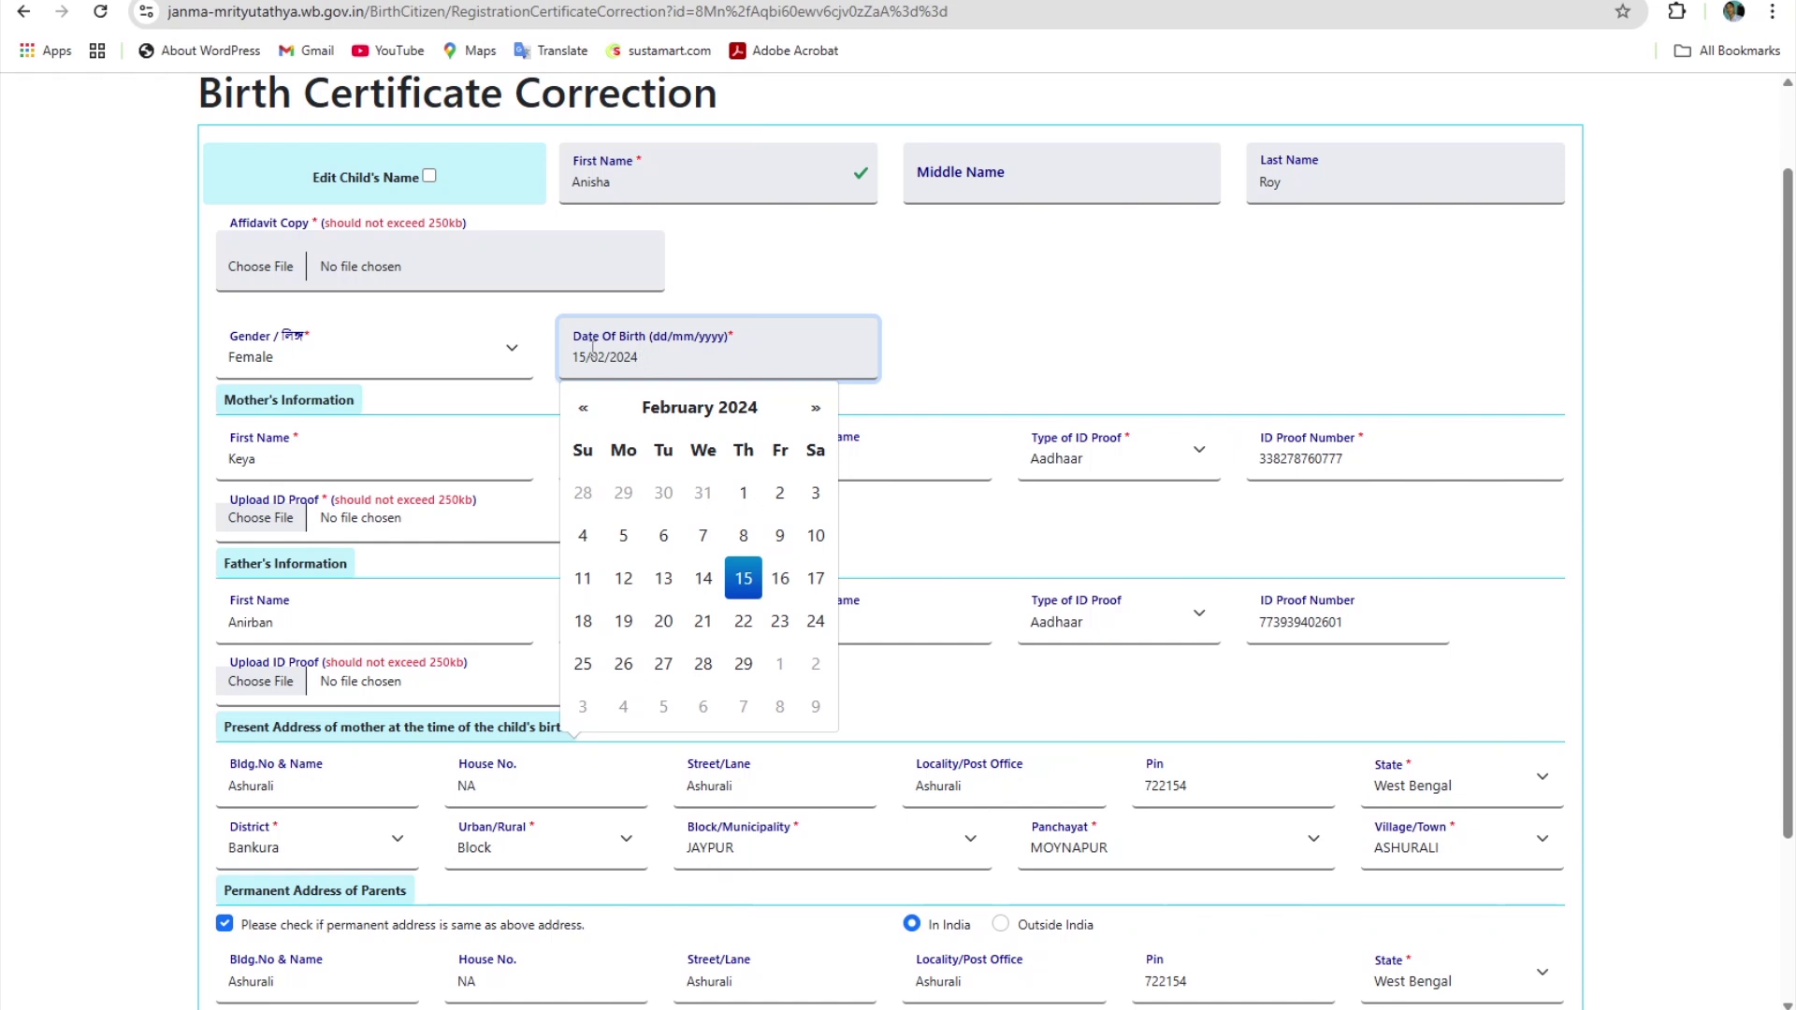
left_click(954, 293)
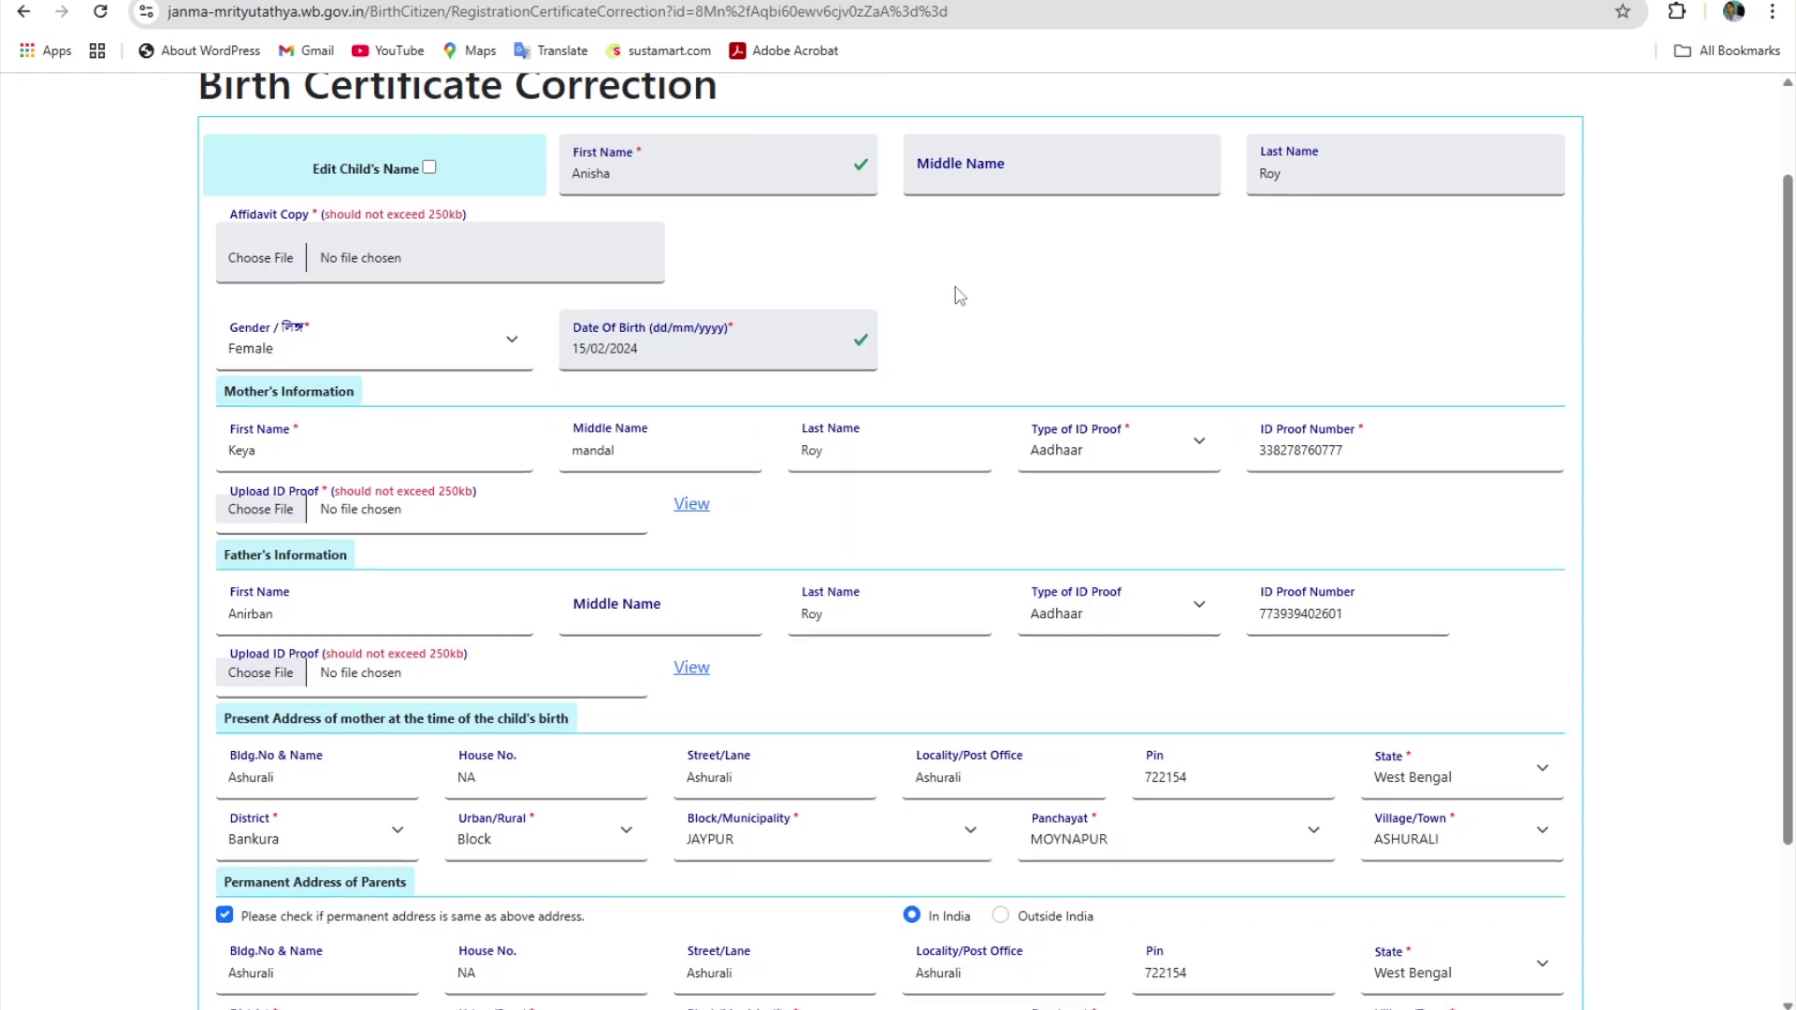
scroll(775, 327, "down", 1)
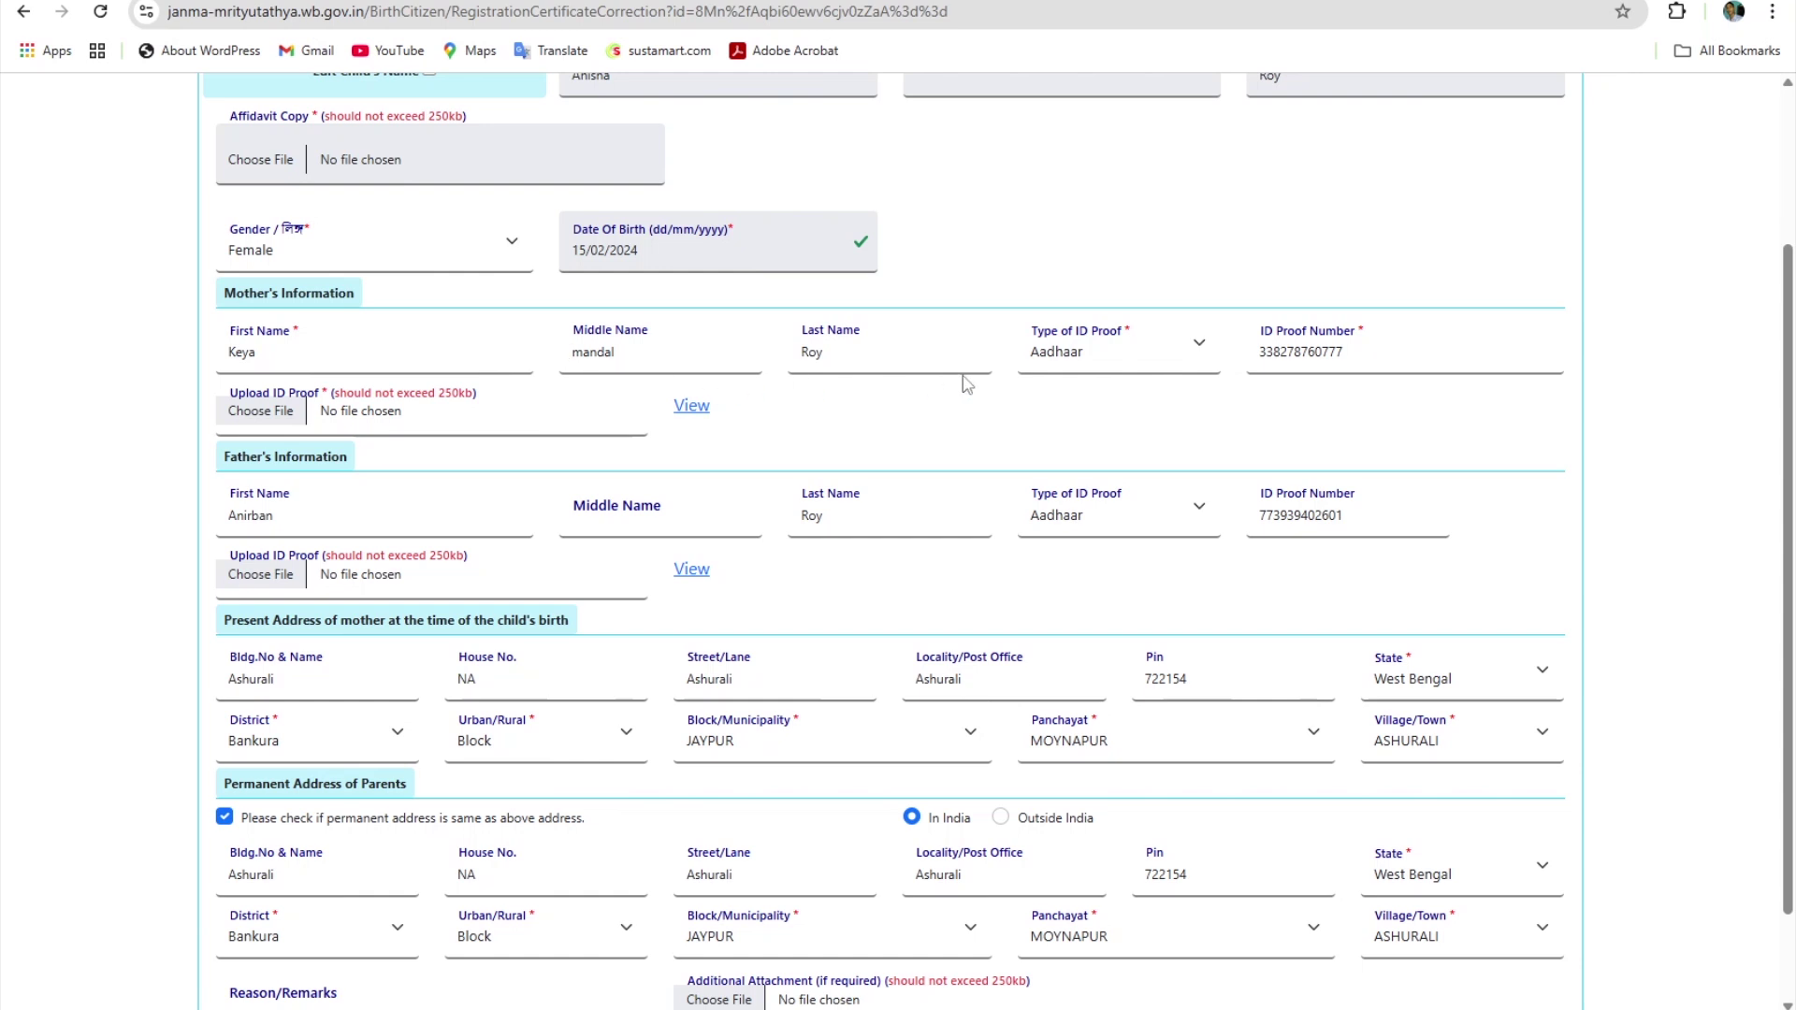
scroll(285, 492, "down", 1)
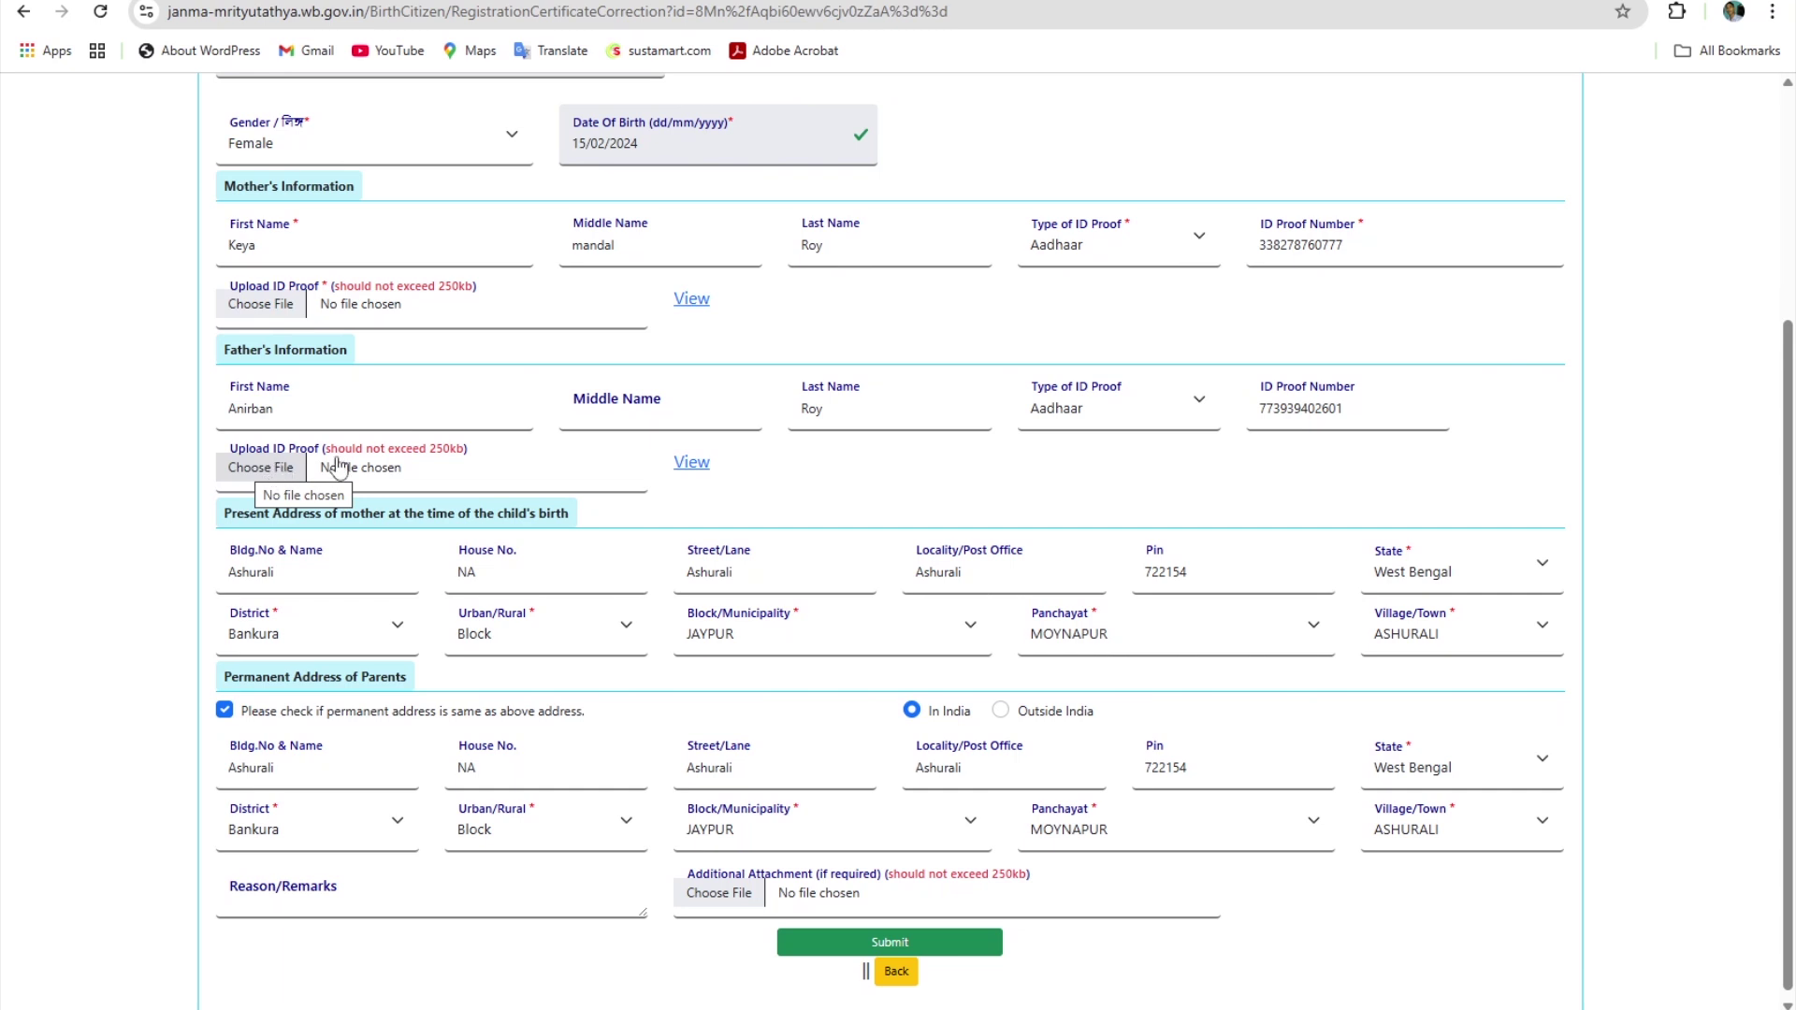
scroll(468, 531, "down", 1)
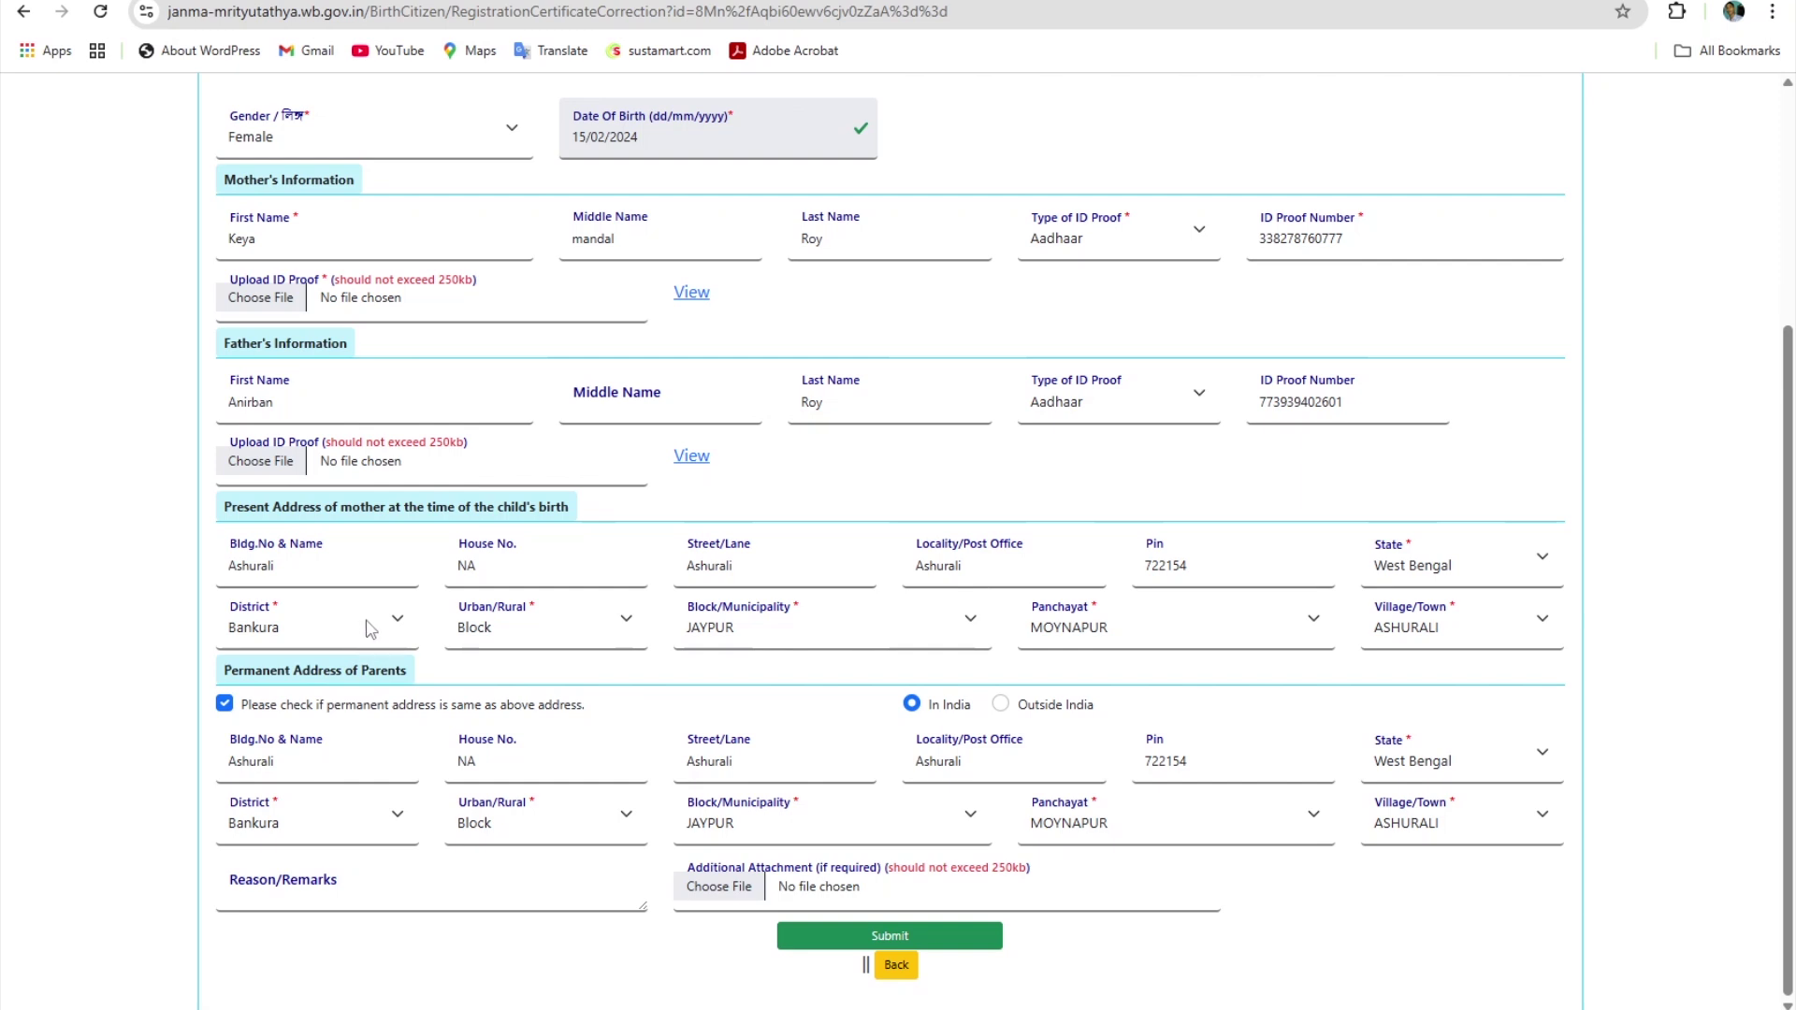
- Keep Bankura as the district and the permanent address the same as present
left_click(396, 625)
left_click(396, 626)
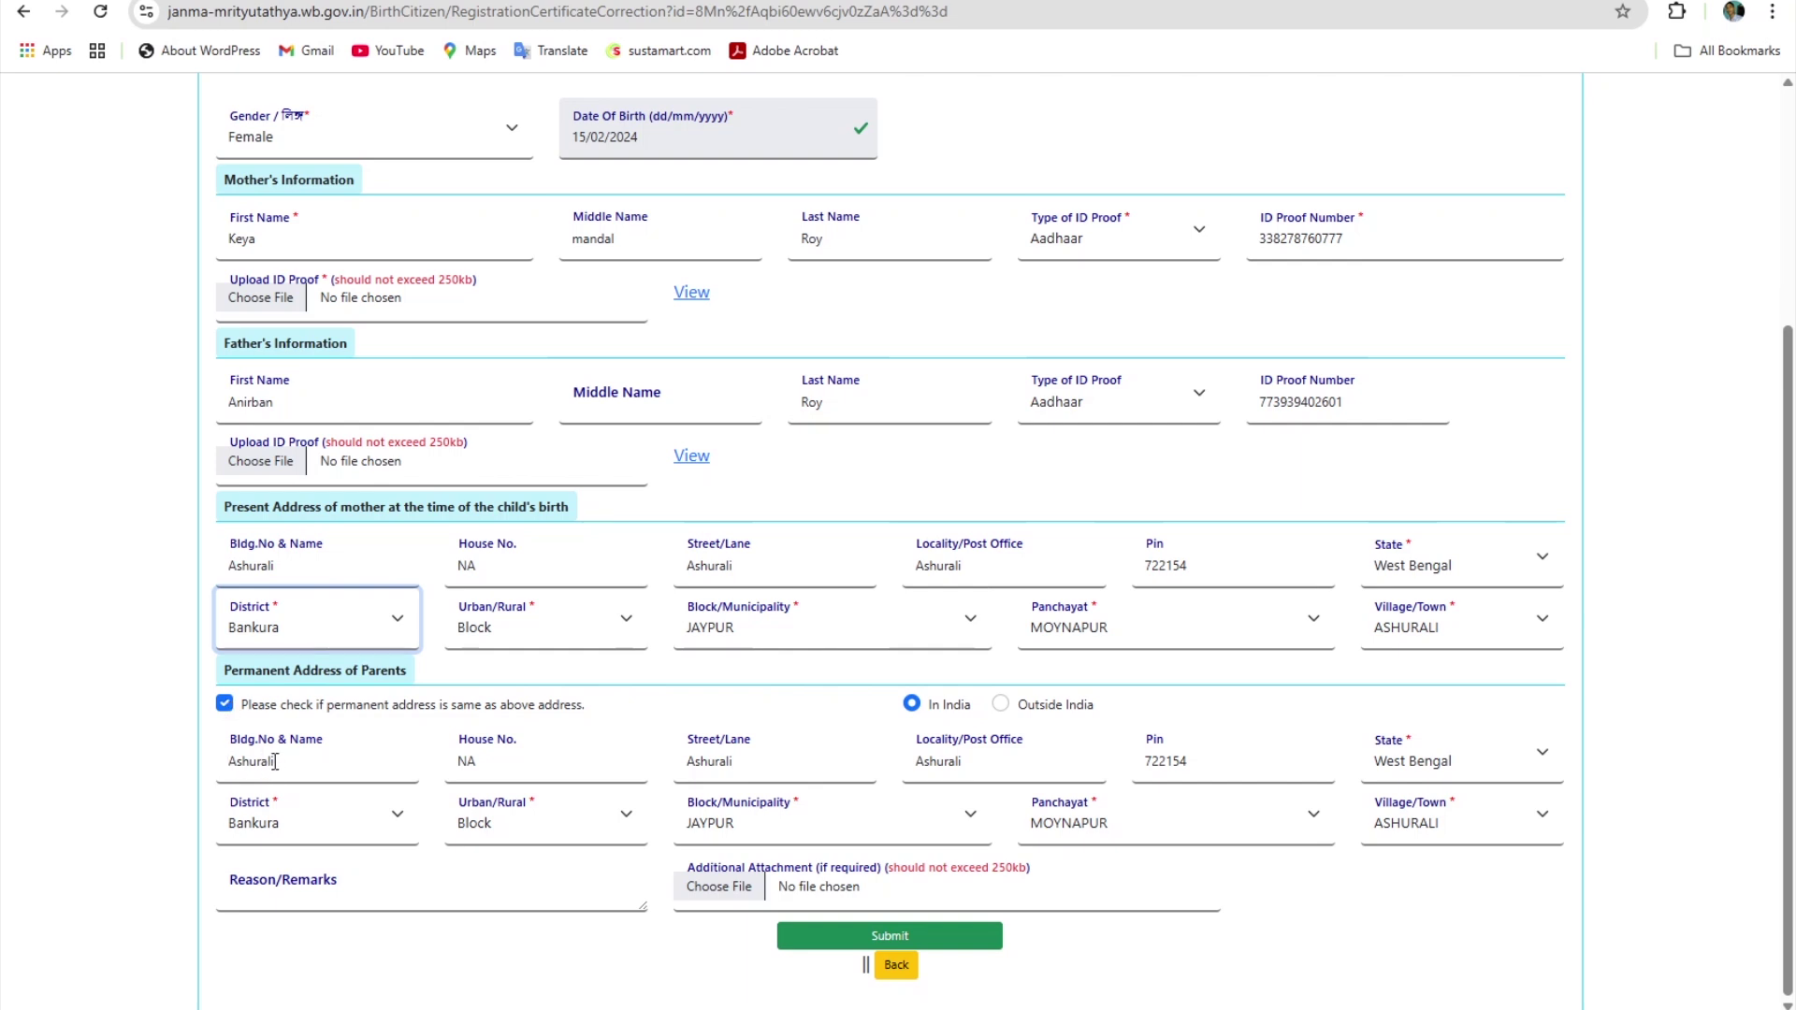
left_click(225, 705)
left_click(225, 704)
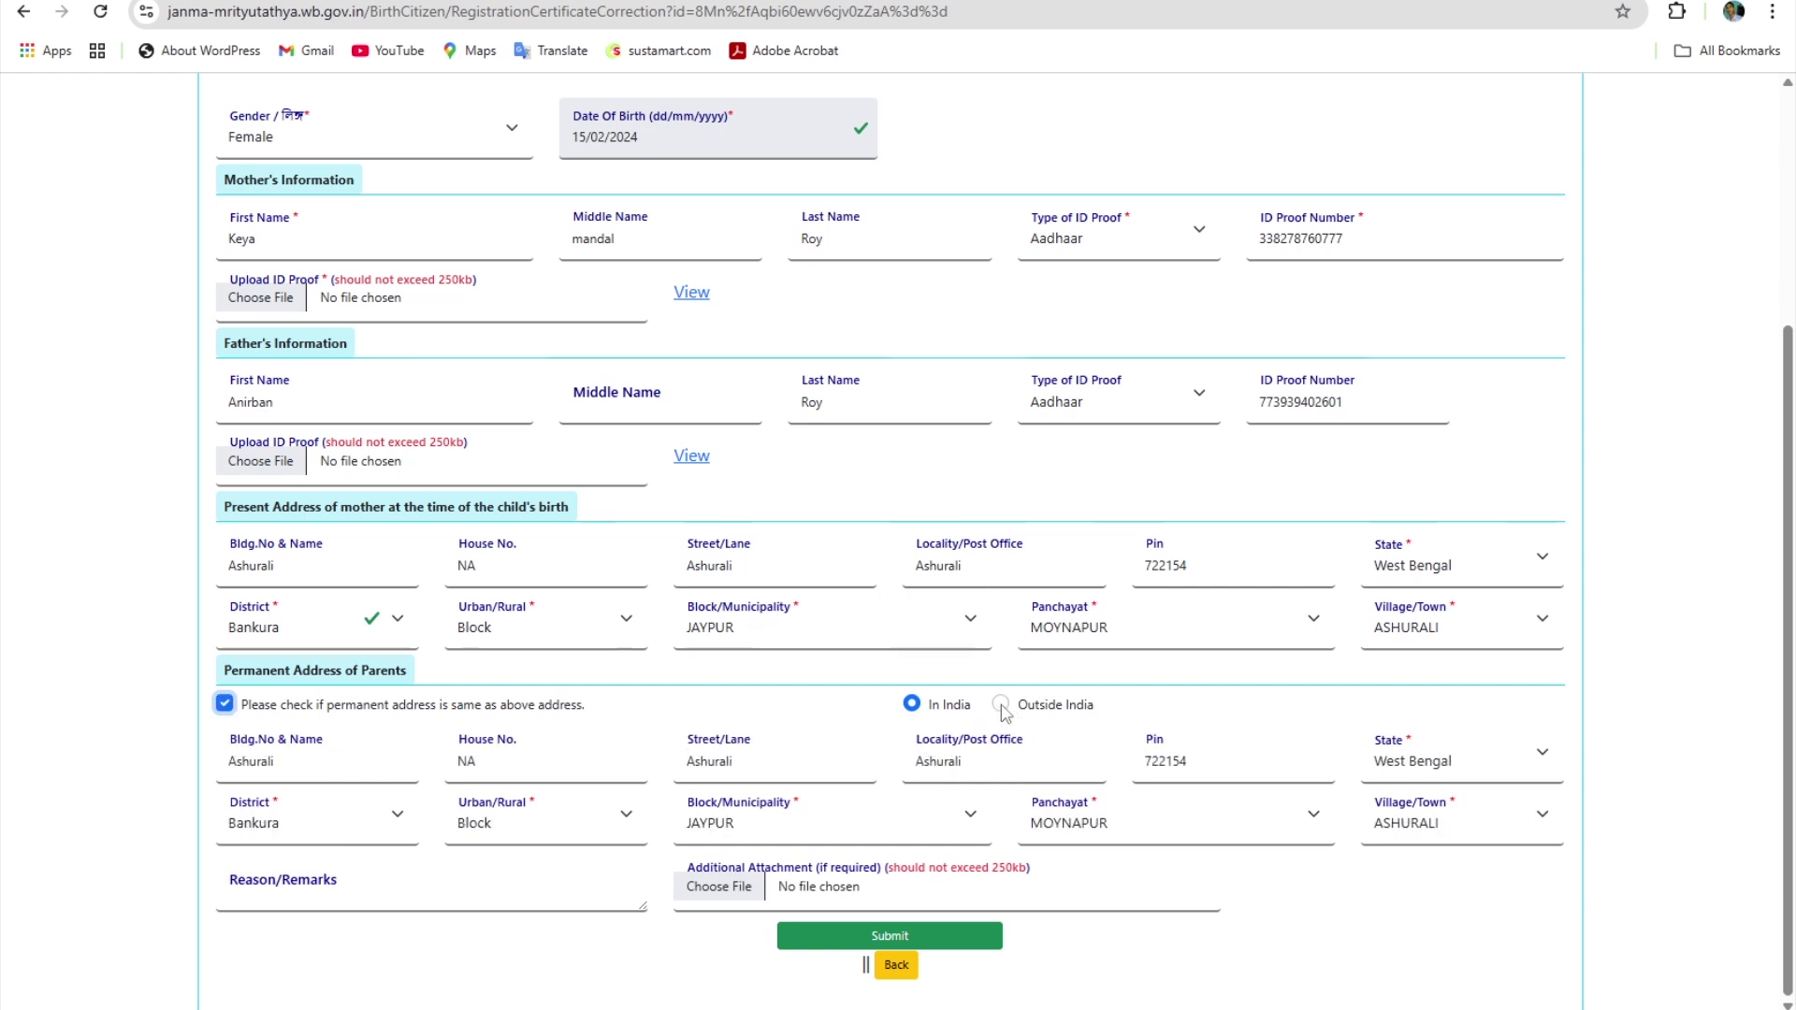
- Set House No. to N0092 and submit the correction, confirming the prompt
left_click(1001, 706)
left_click(936, 935)
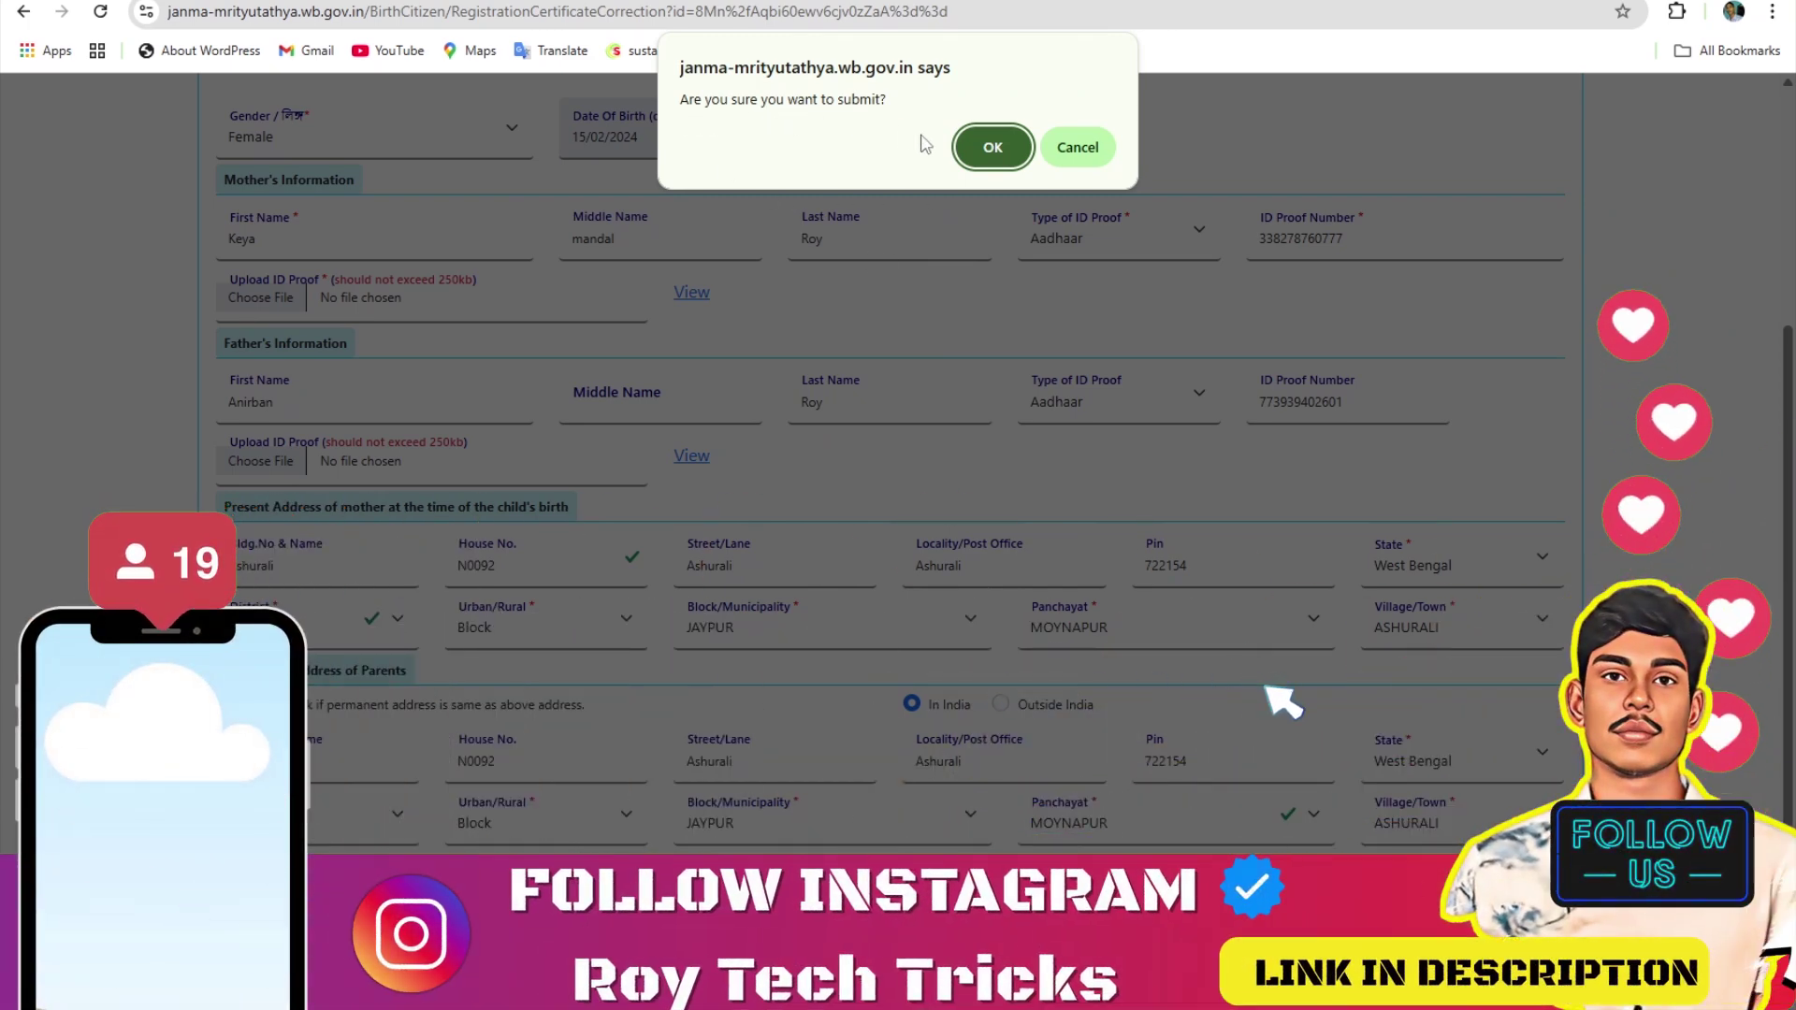
left_click(989, 147)
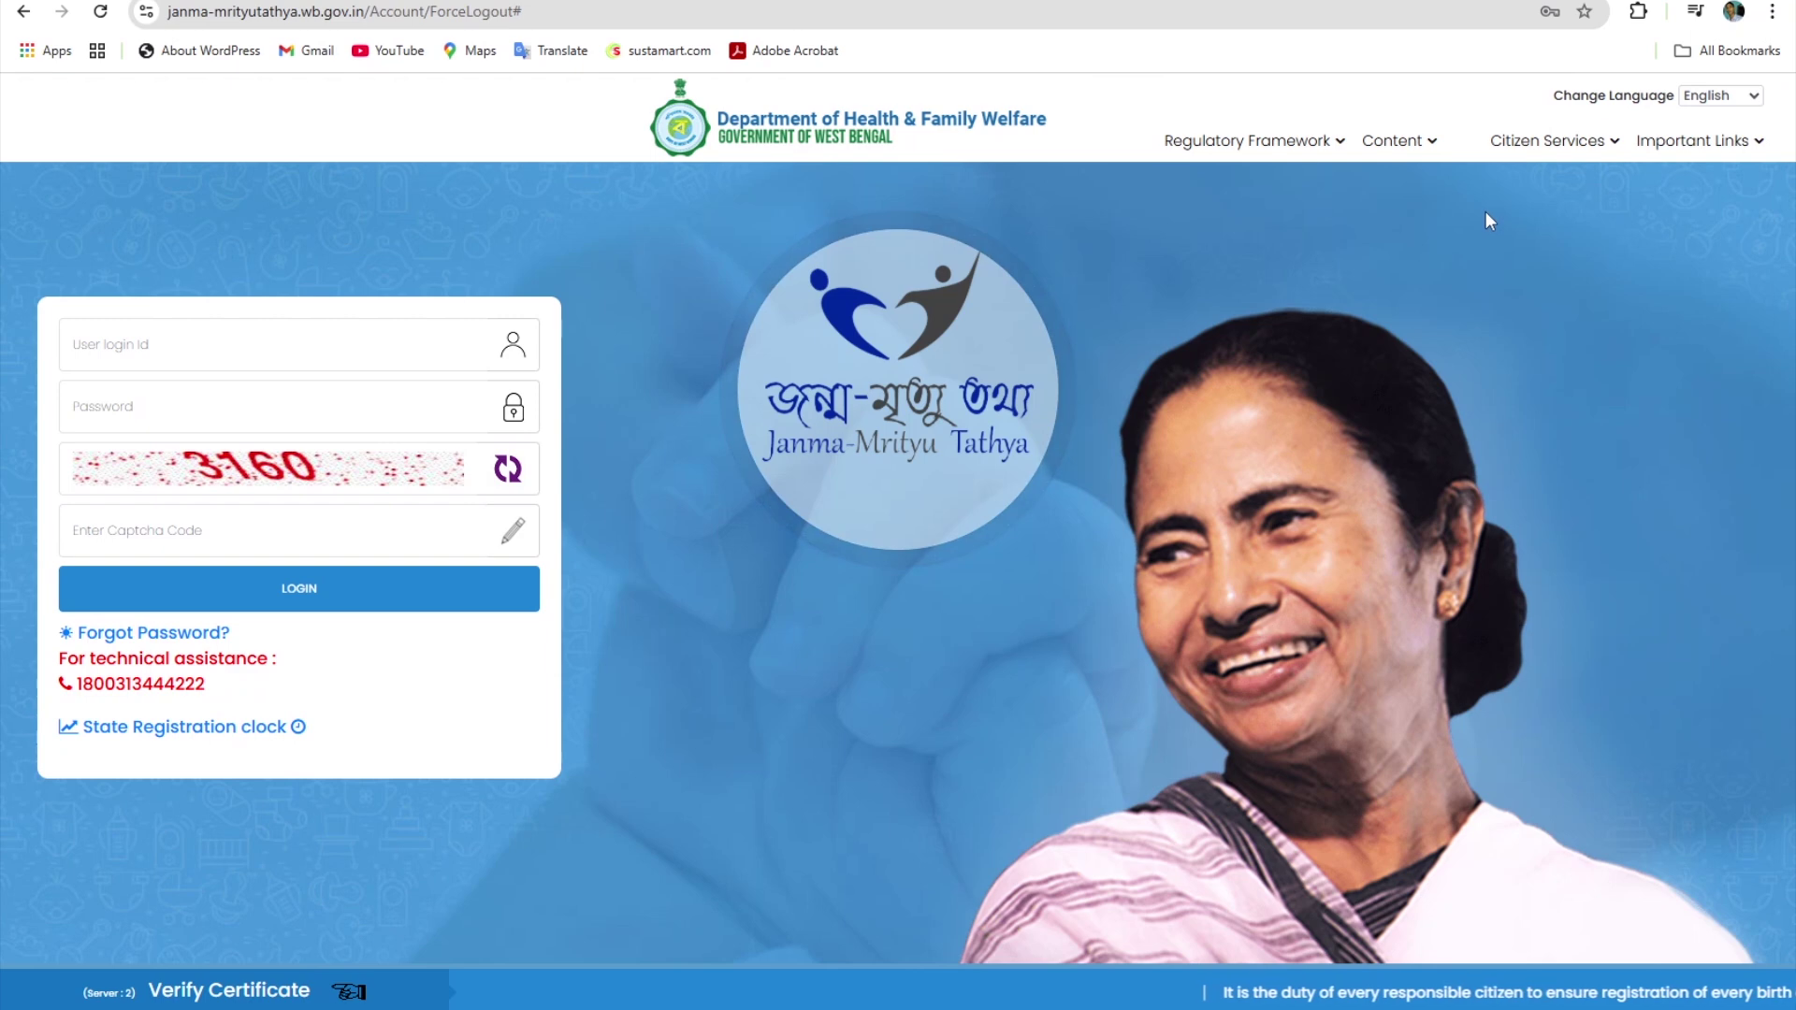
- Track the birth application by acknowledgement number, seeing status 'Applied for Certificate Correction', then close it
left_click(1543, 142)
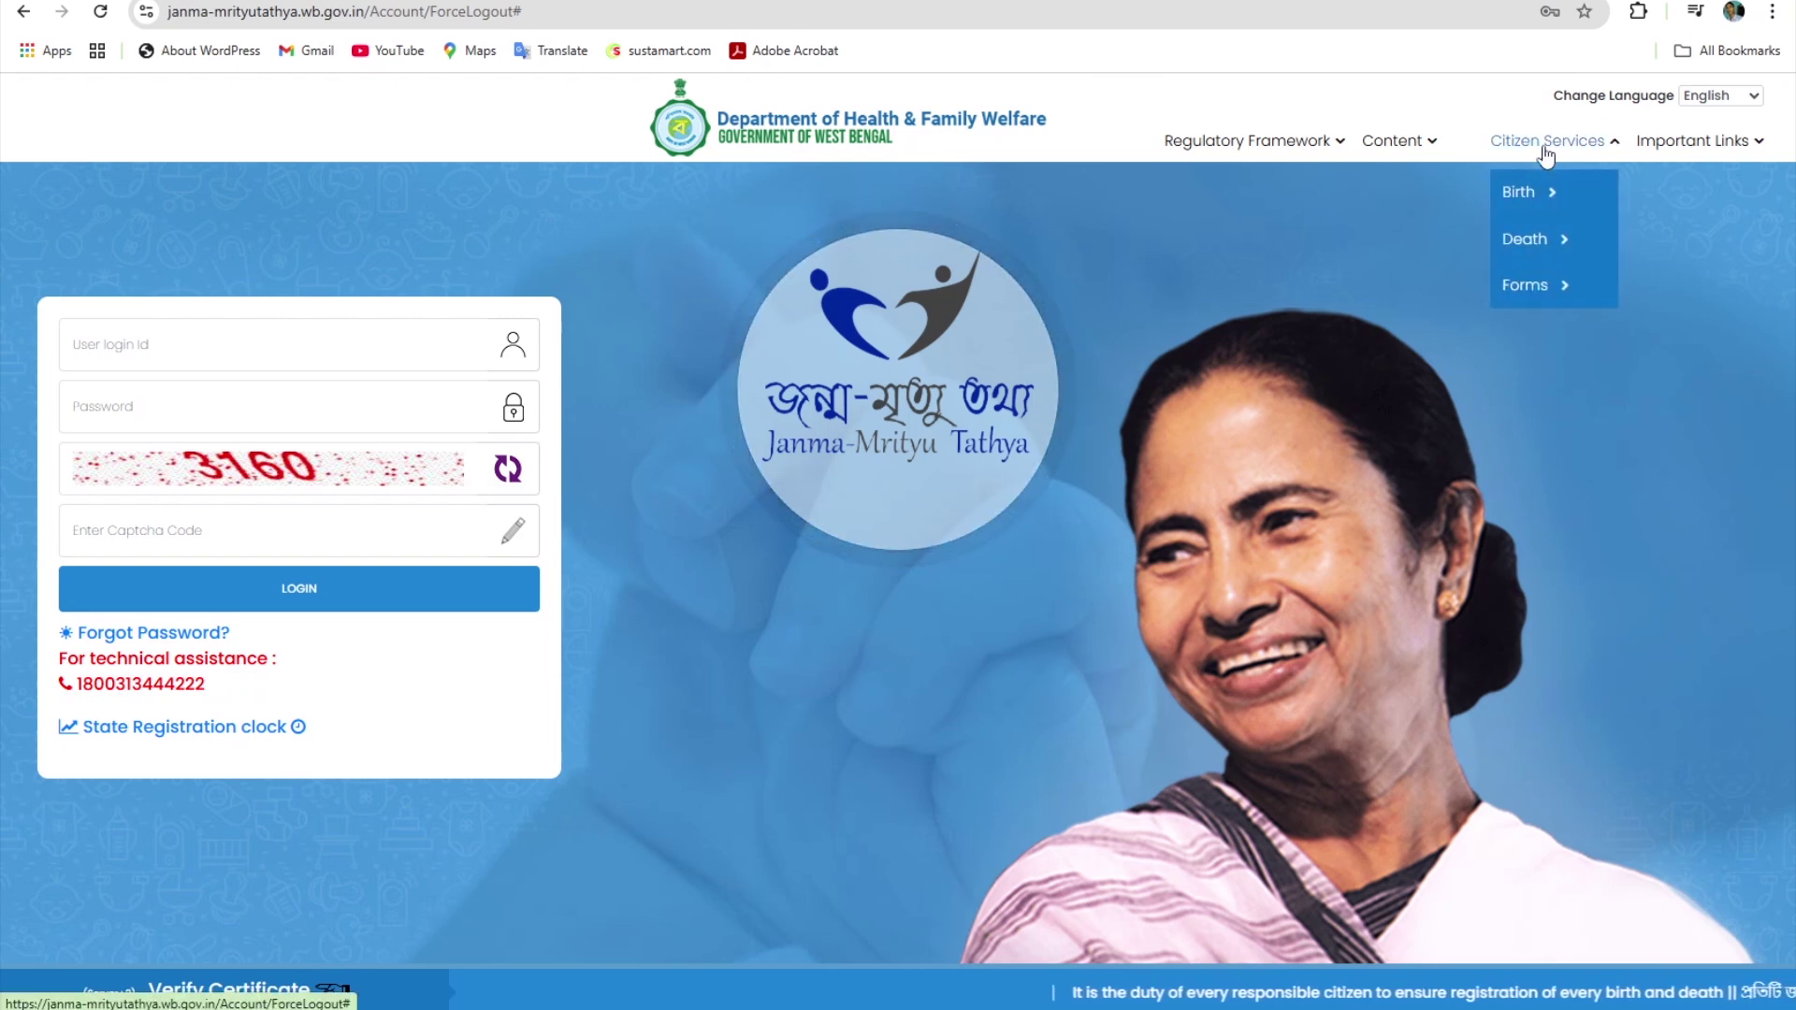
left_click(1532, 191)
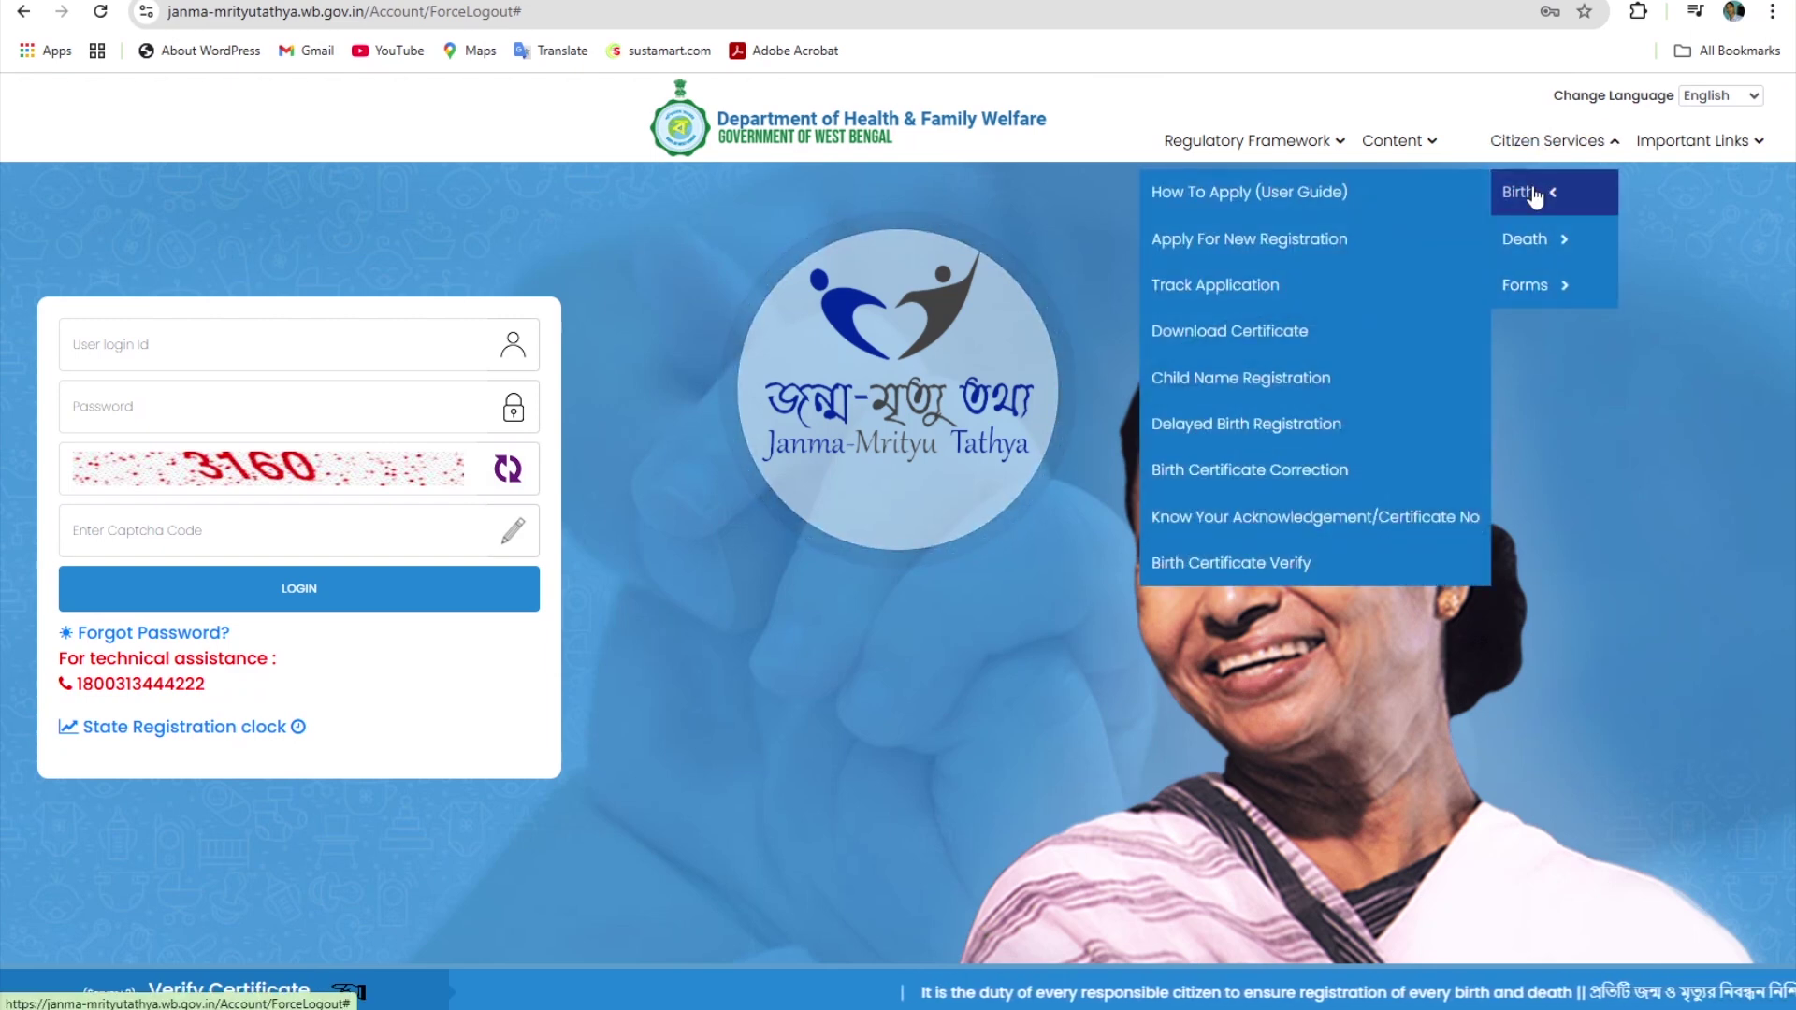
left_click(1243, 288)
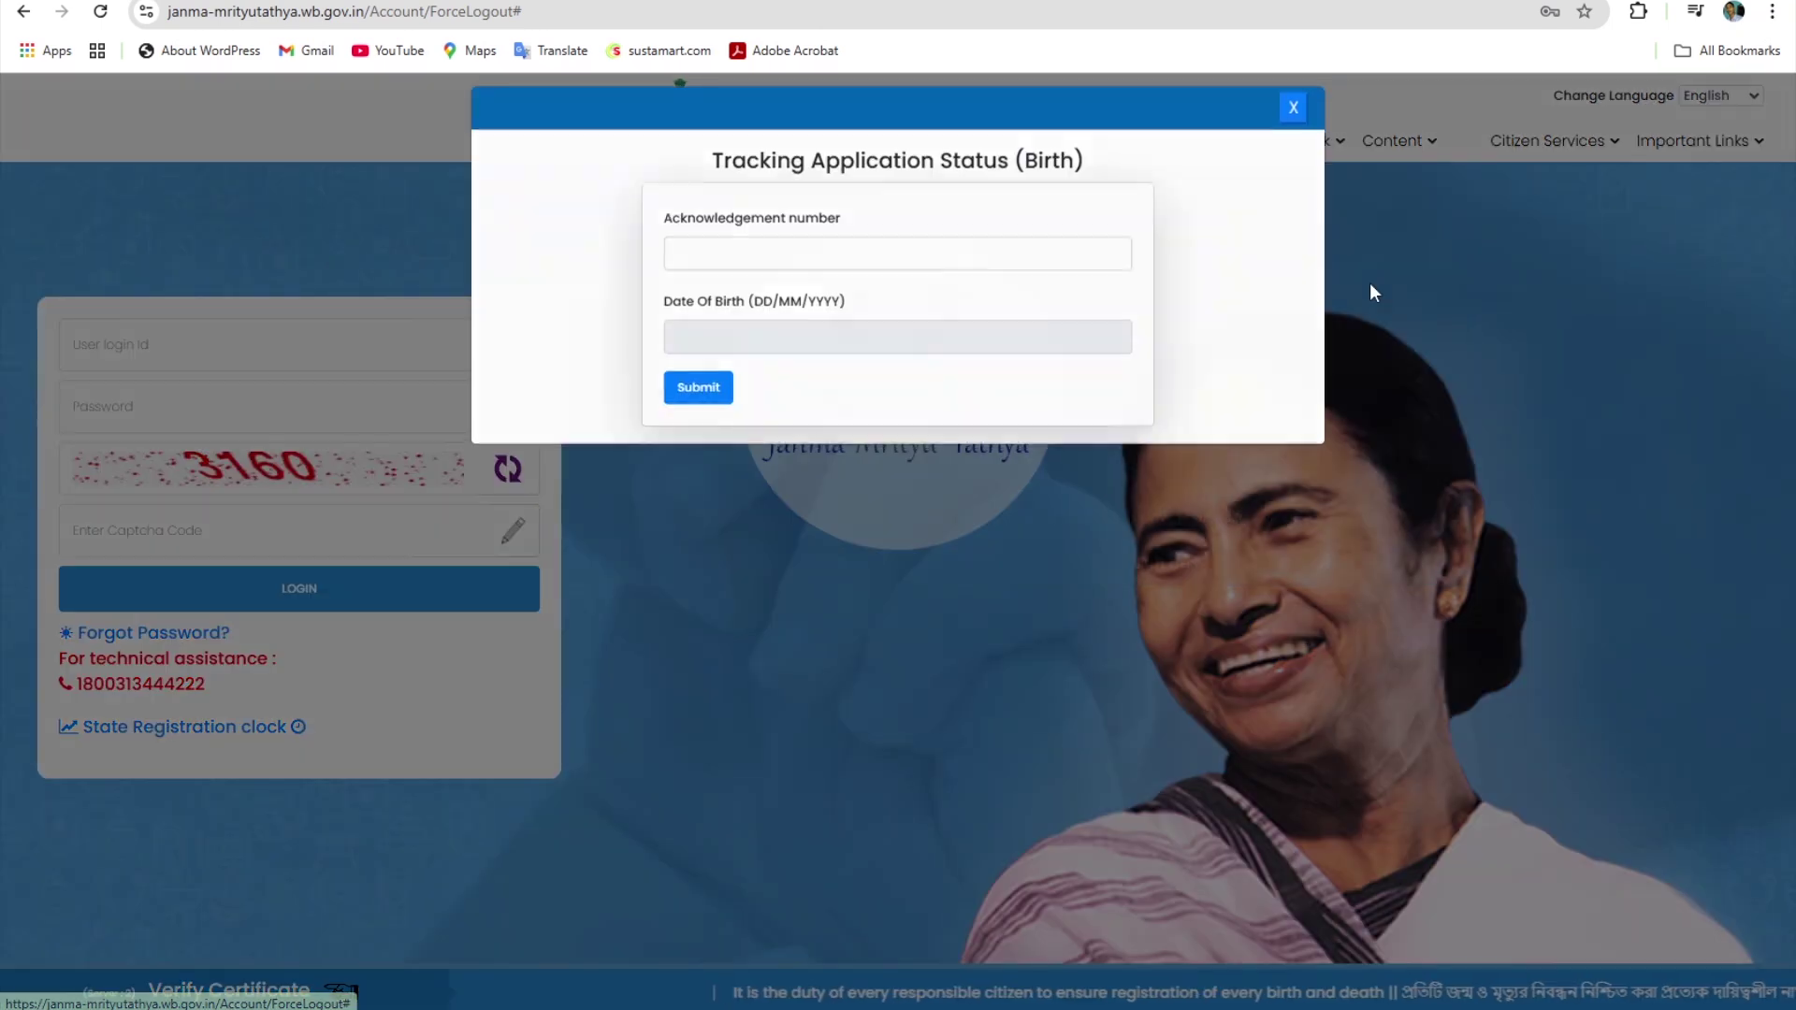
left_click(702, 271)
left_click(898, 317)
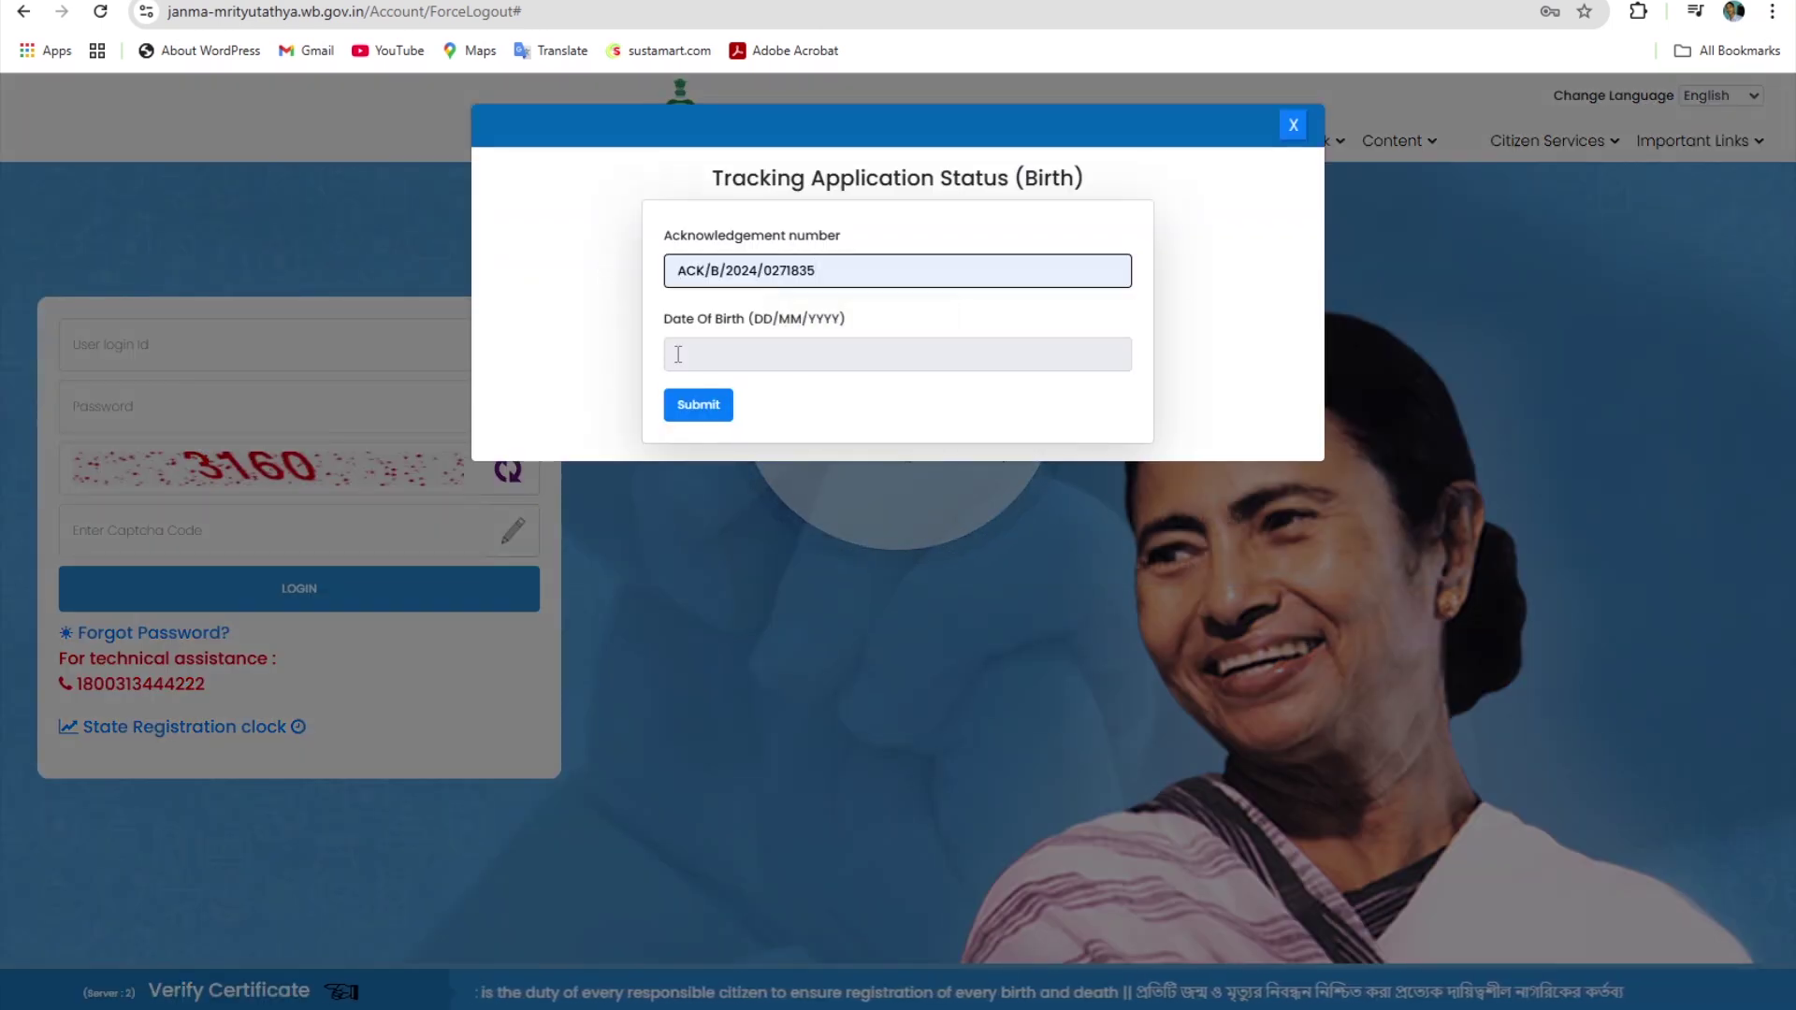
left_click(694, 405)
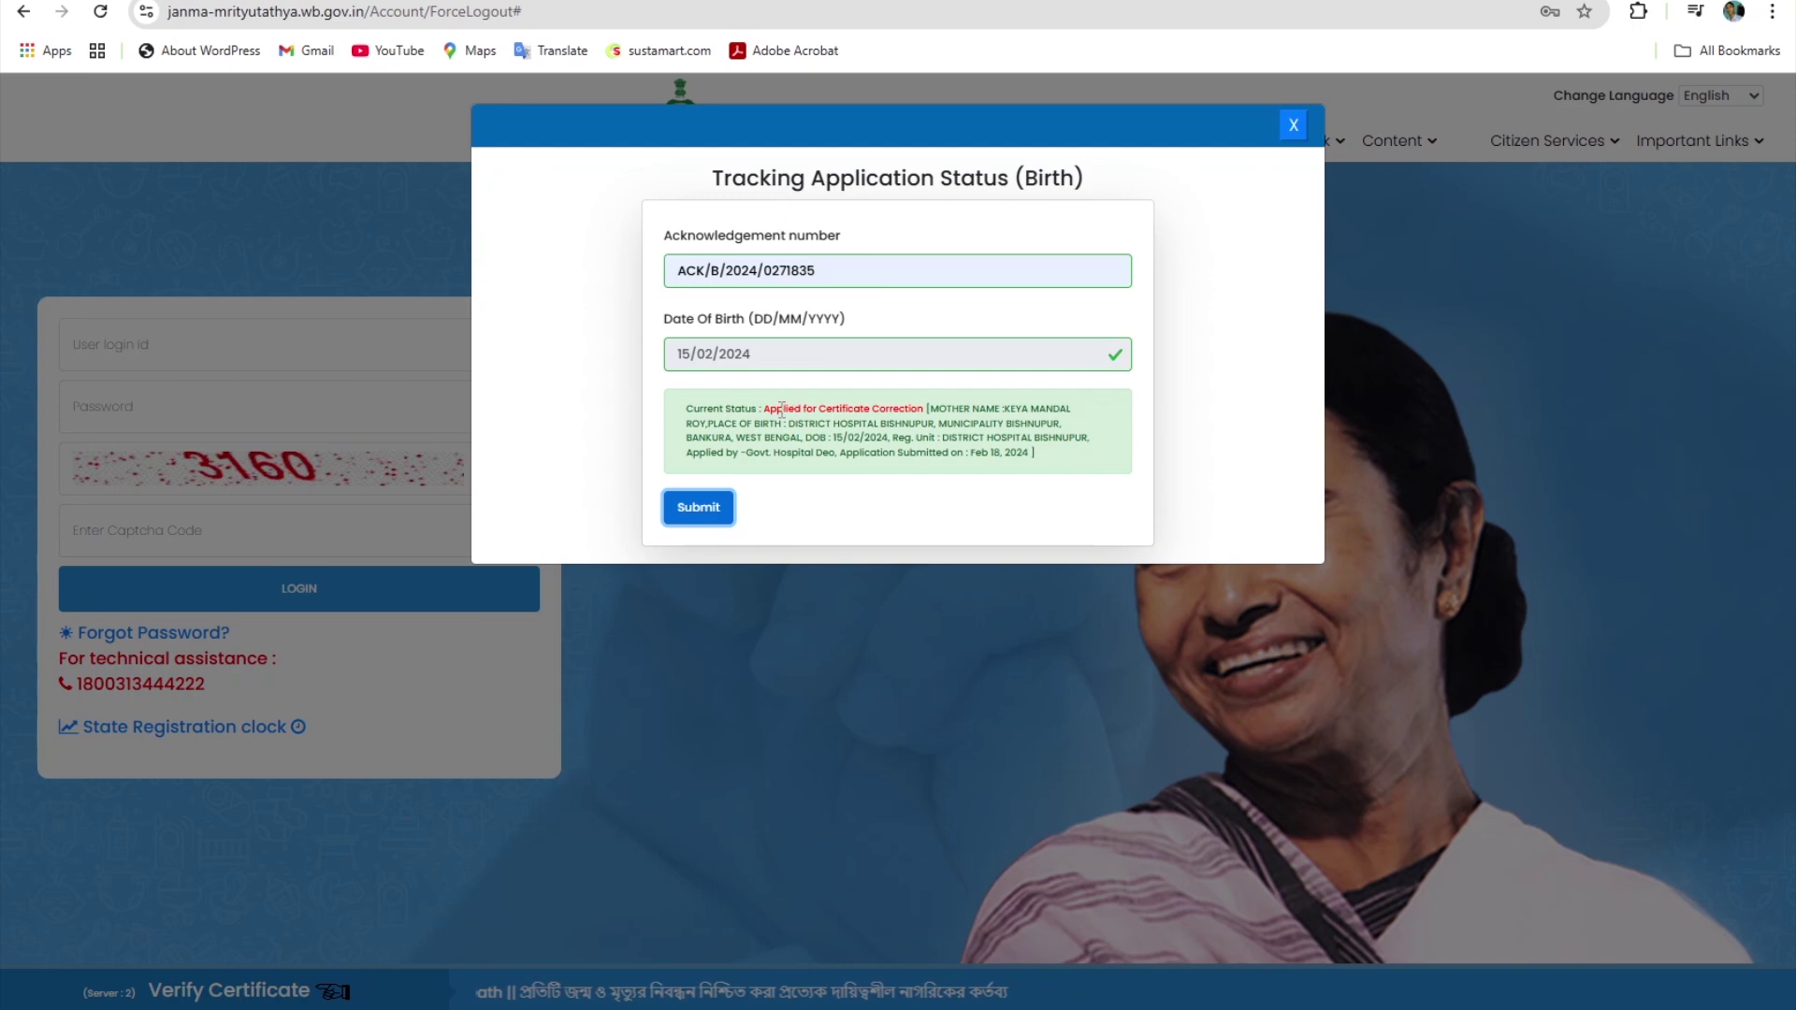
left_click(1293, 125)
left_click(1572, 148)
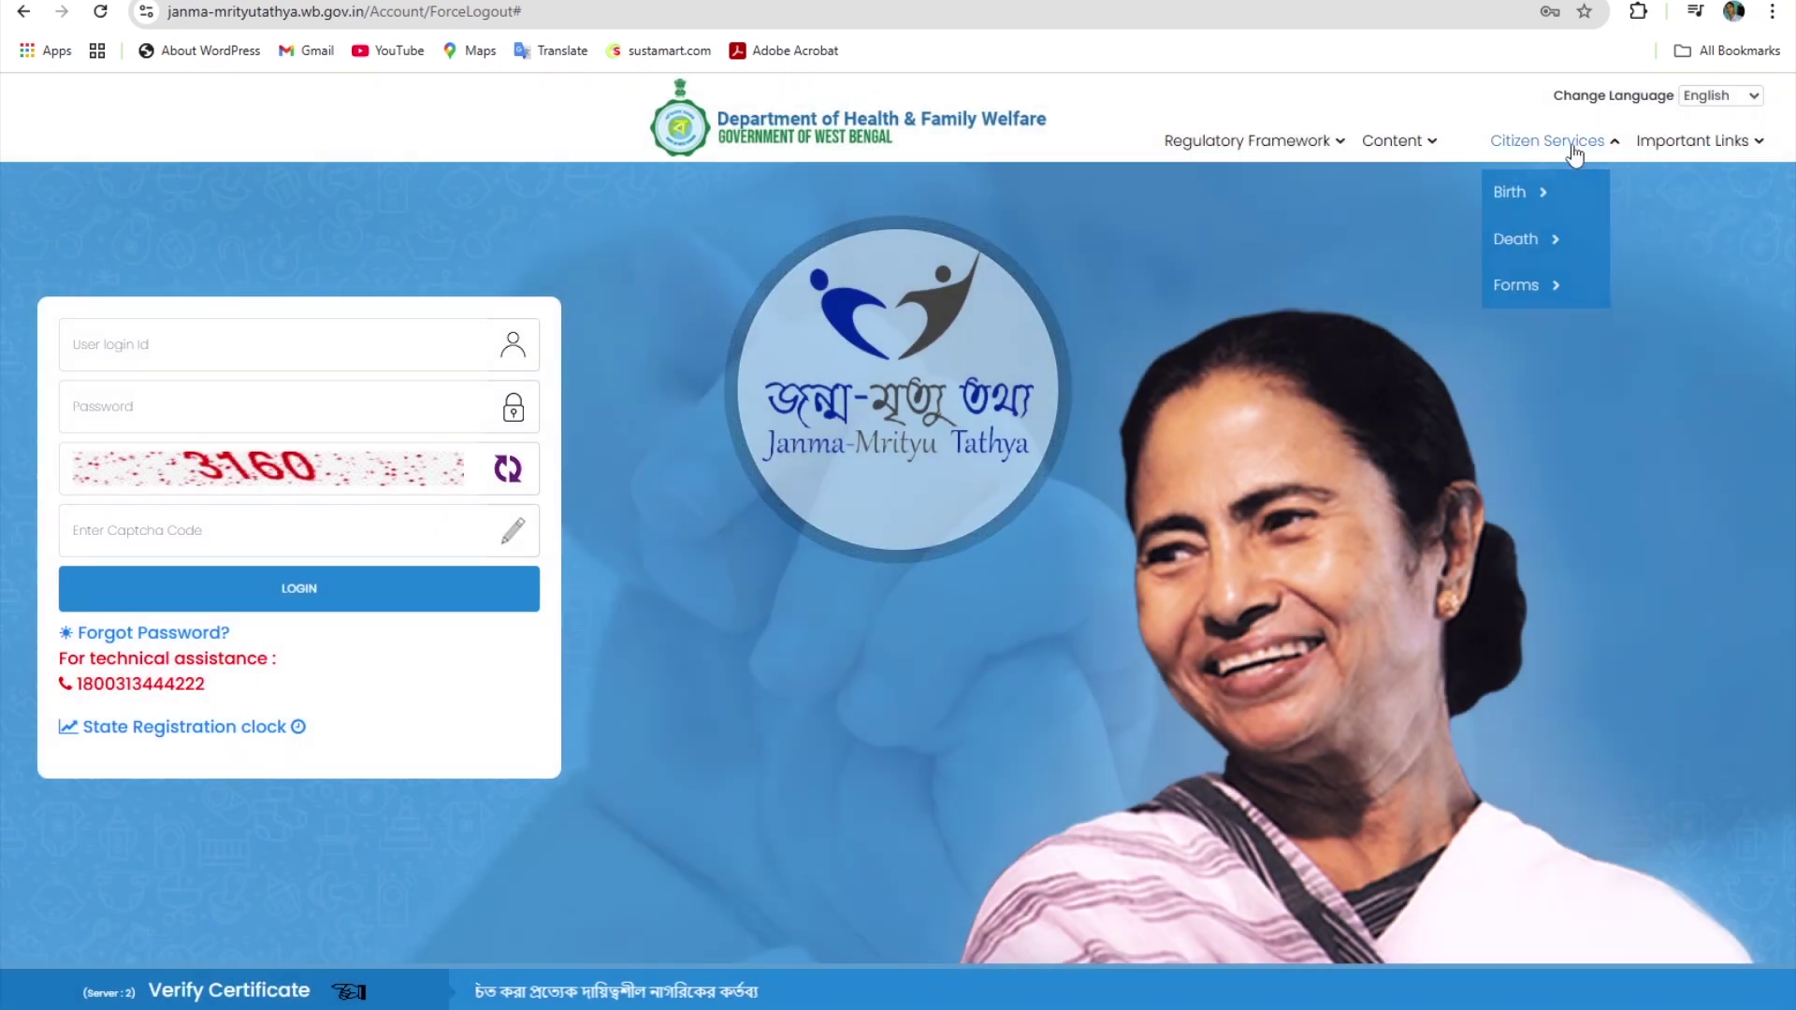
- Search the certificate number in Birth Download Certificate to get an OTP sent
mouse_move(1555, 192)
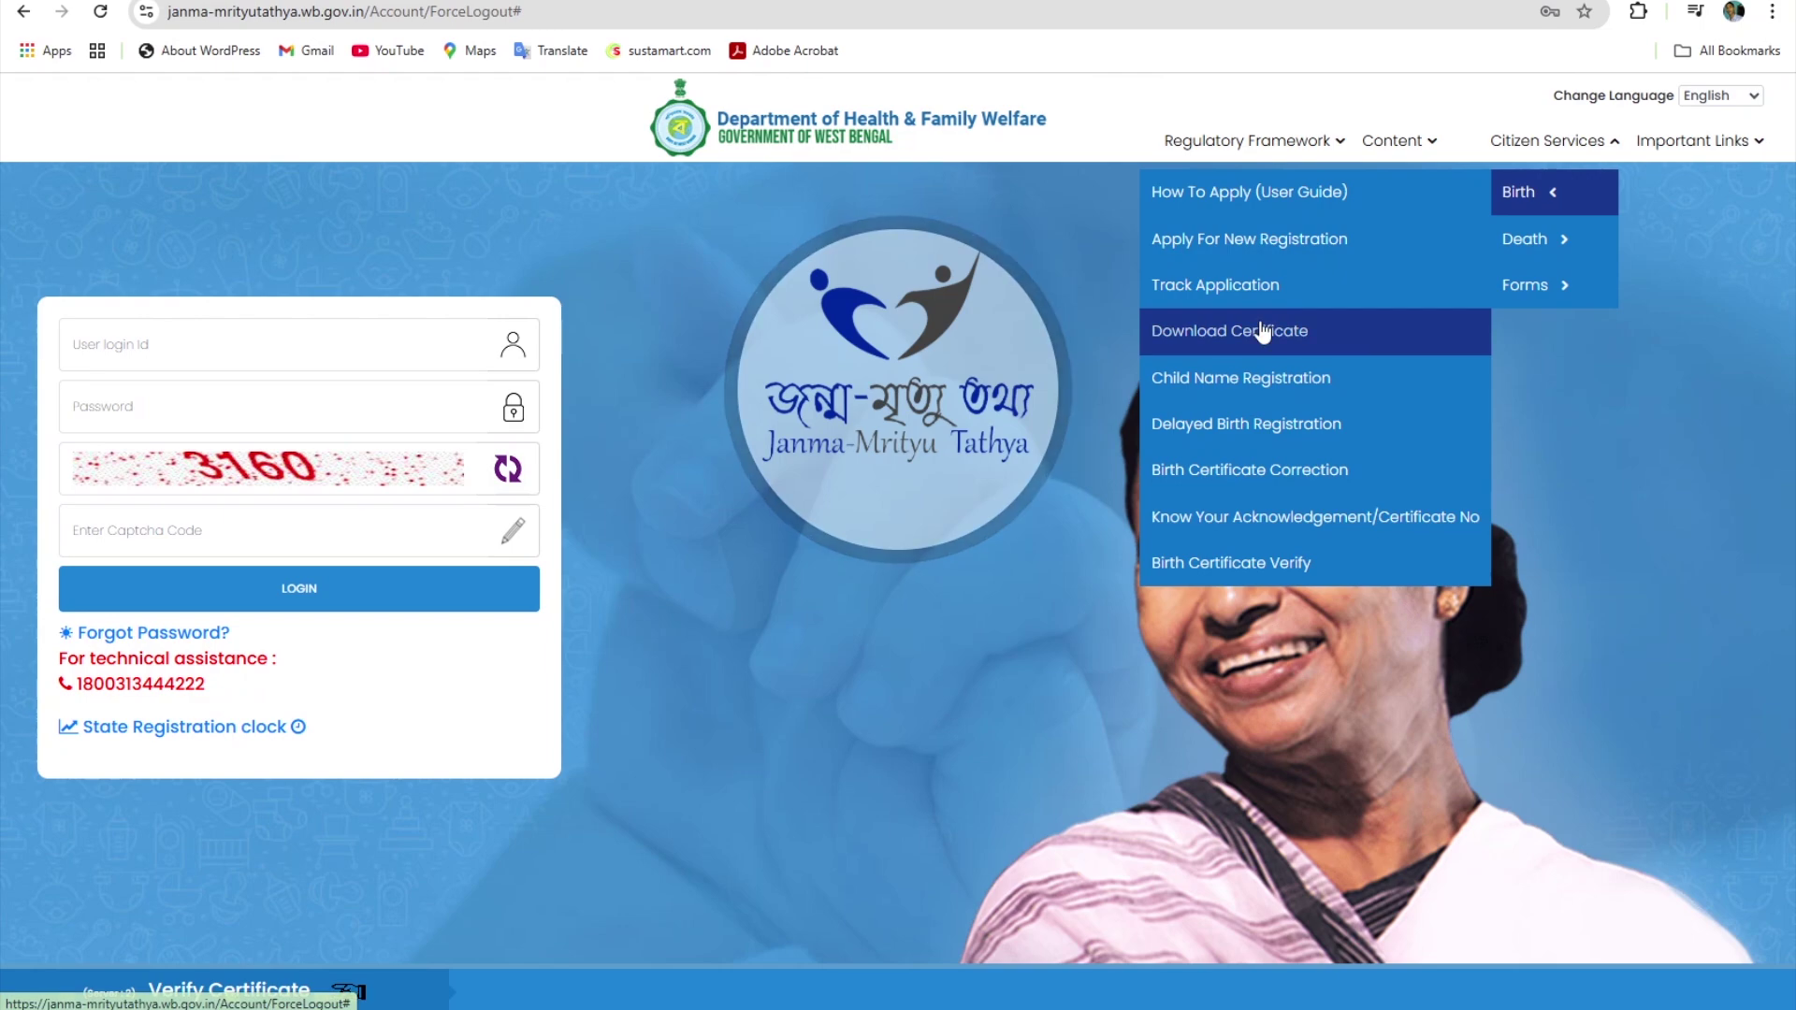
left_click(1300, 331)
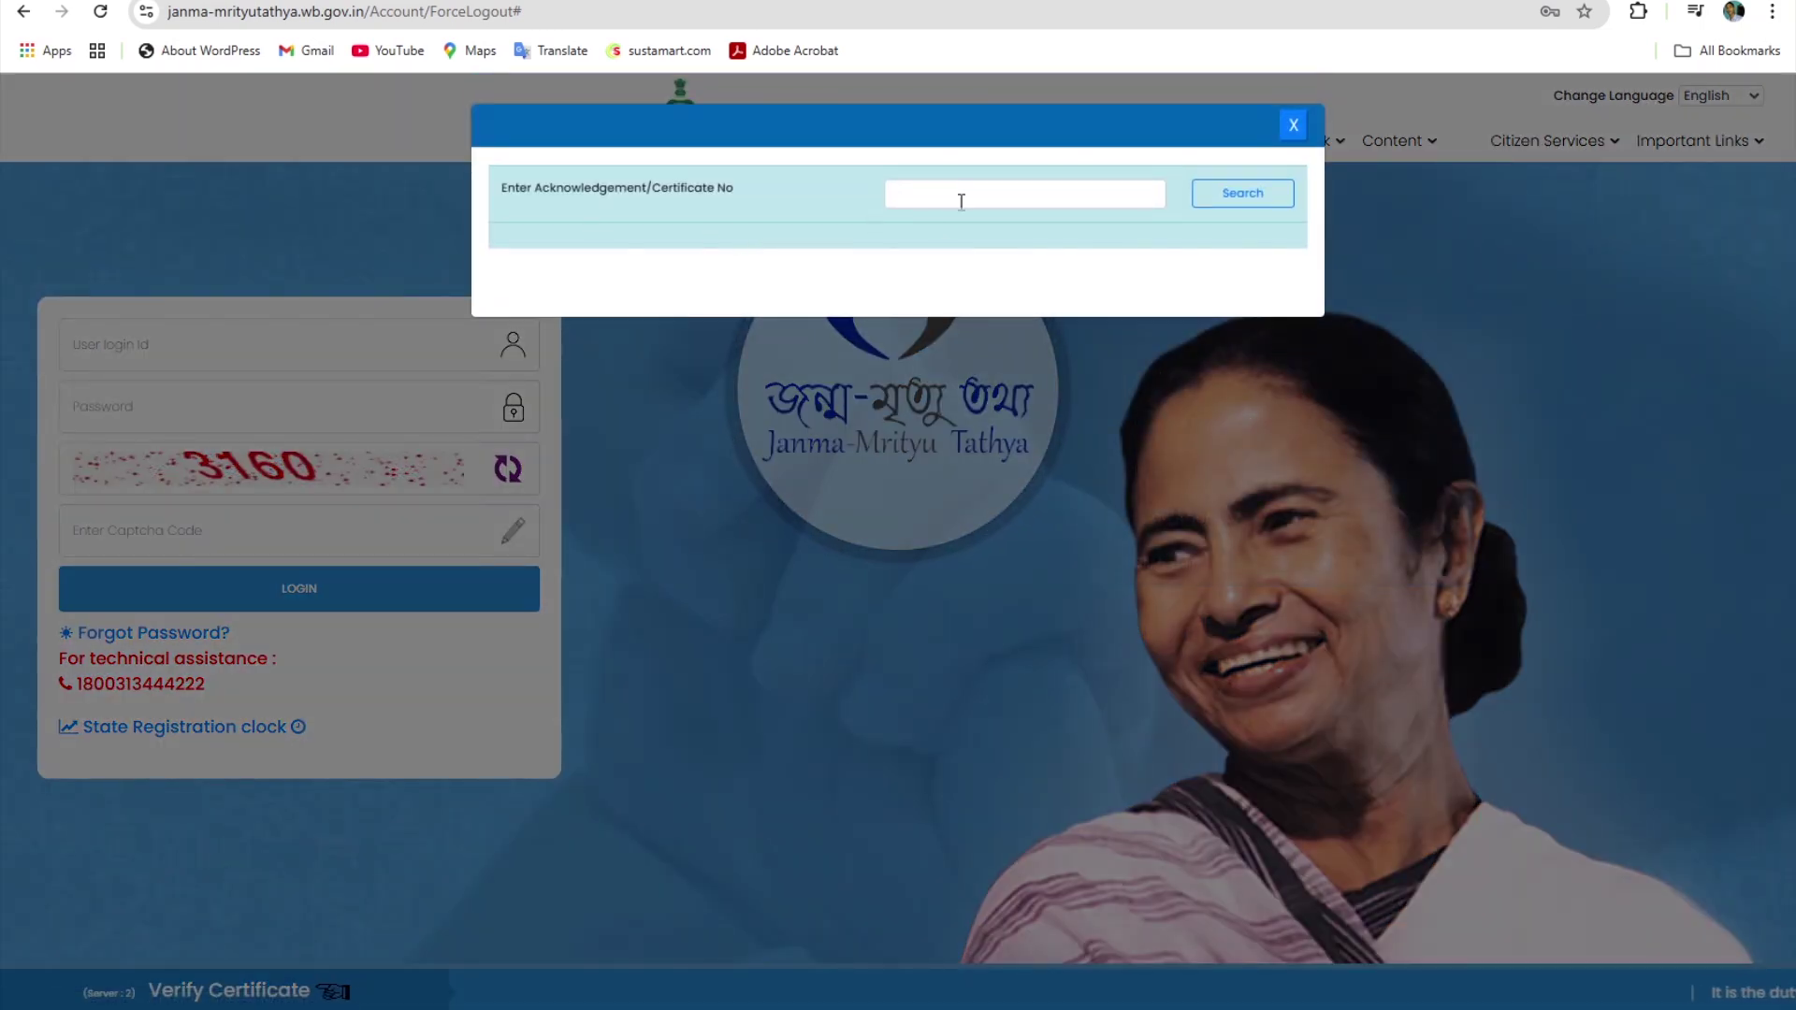
left_click(963, 198)
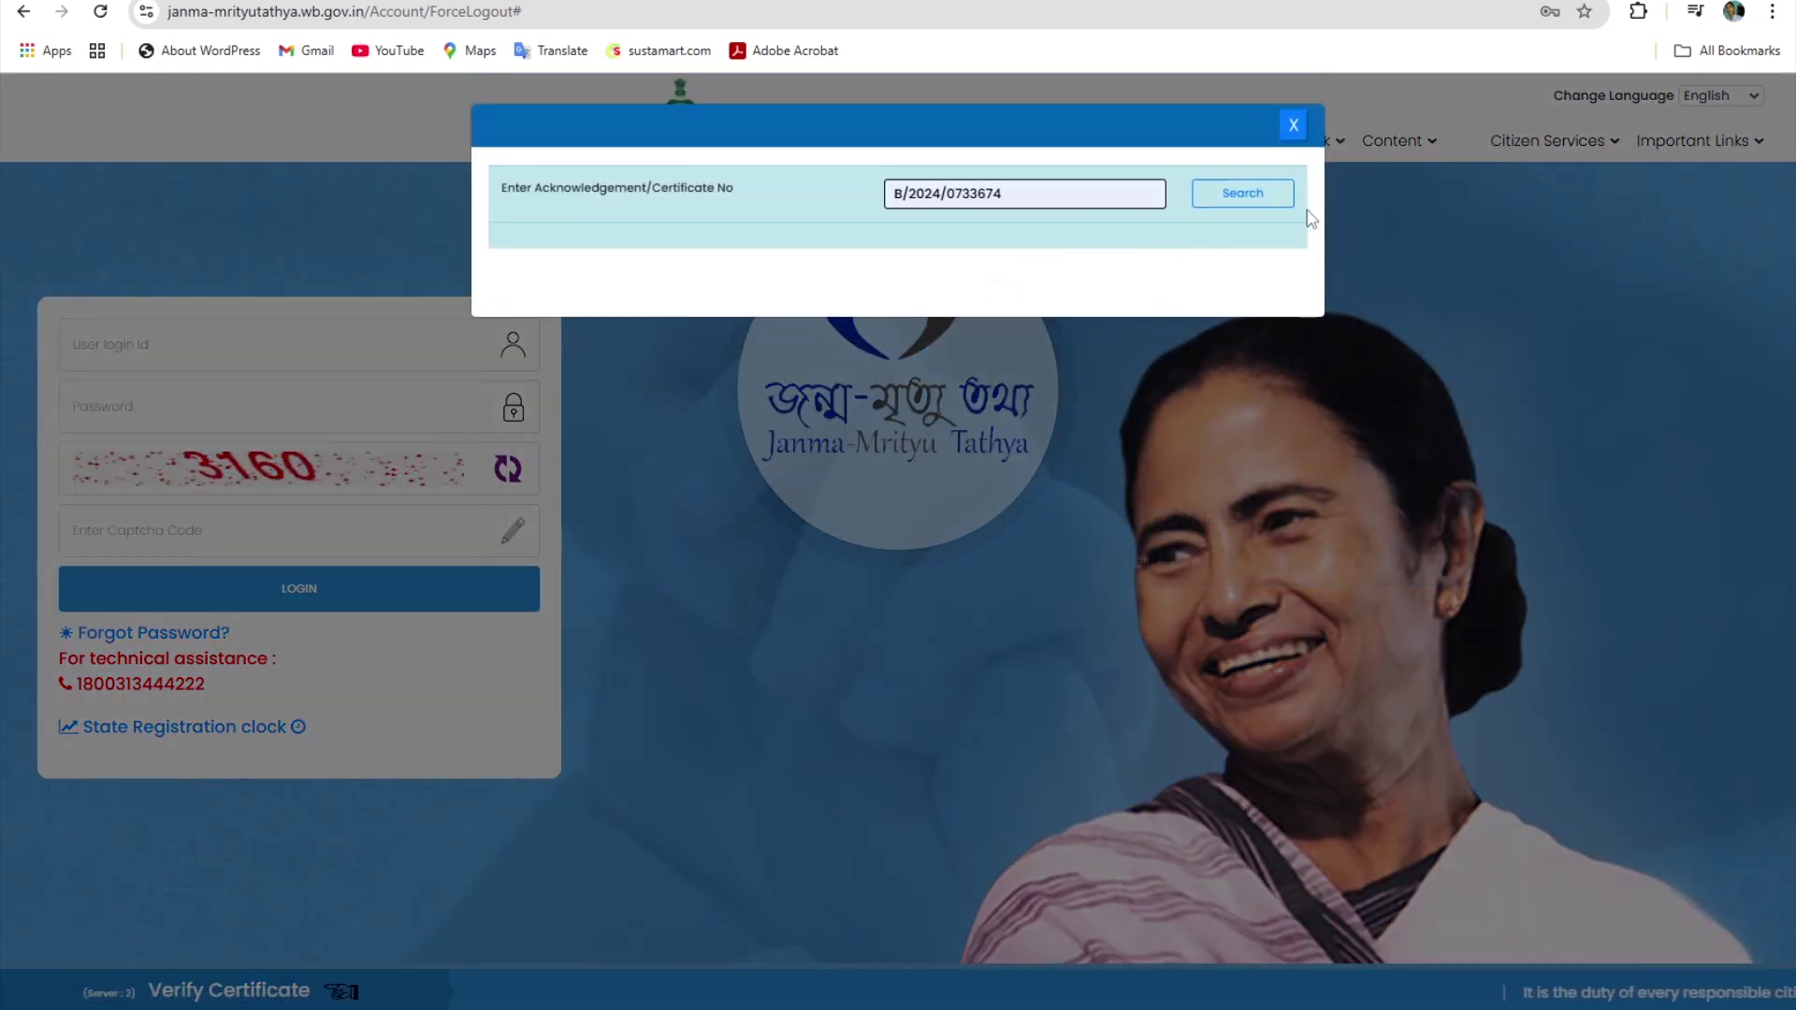
left_click(1233, 192)
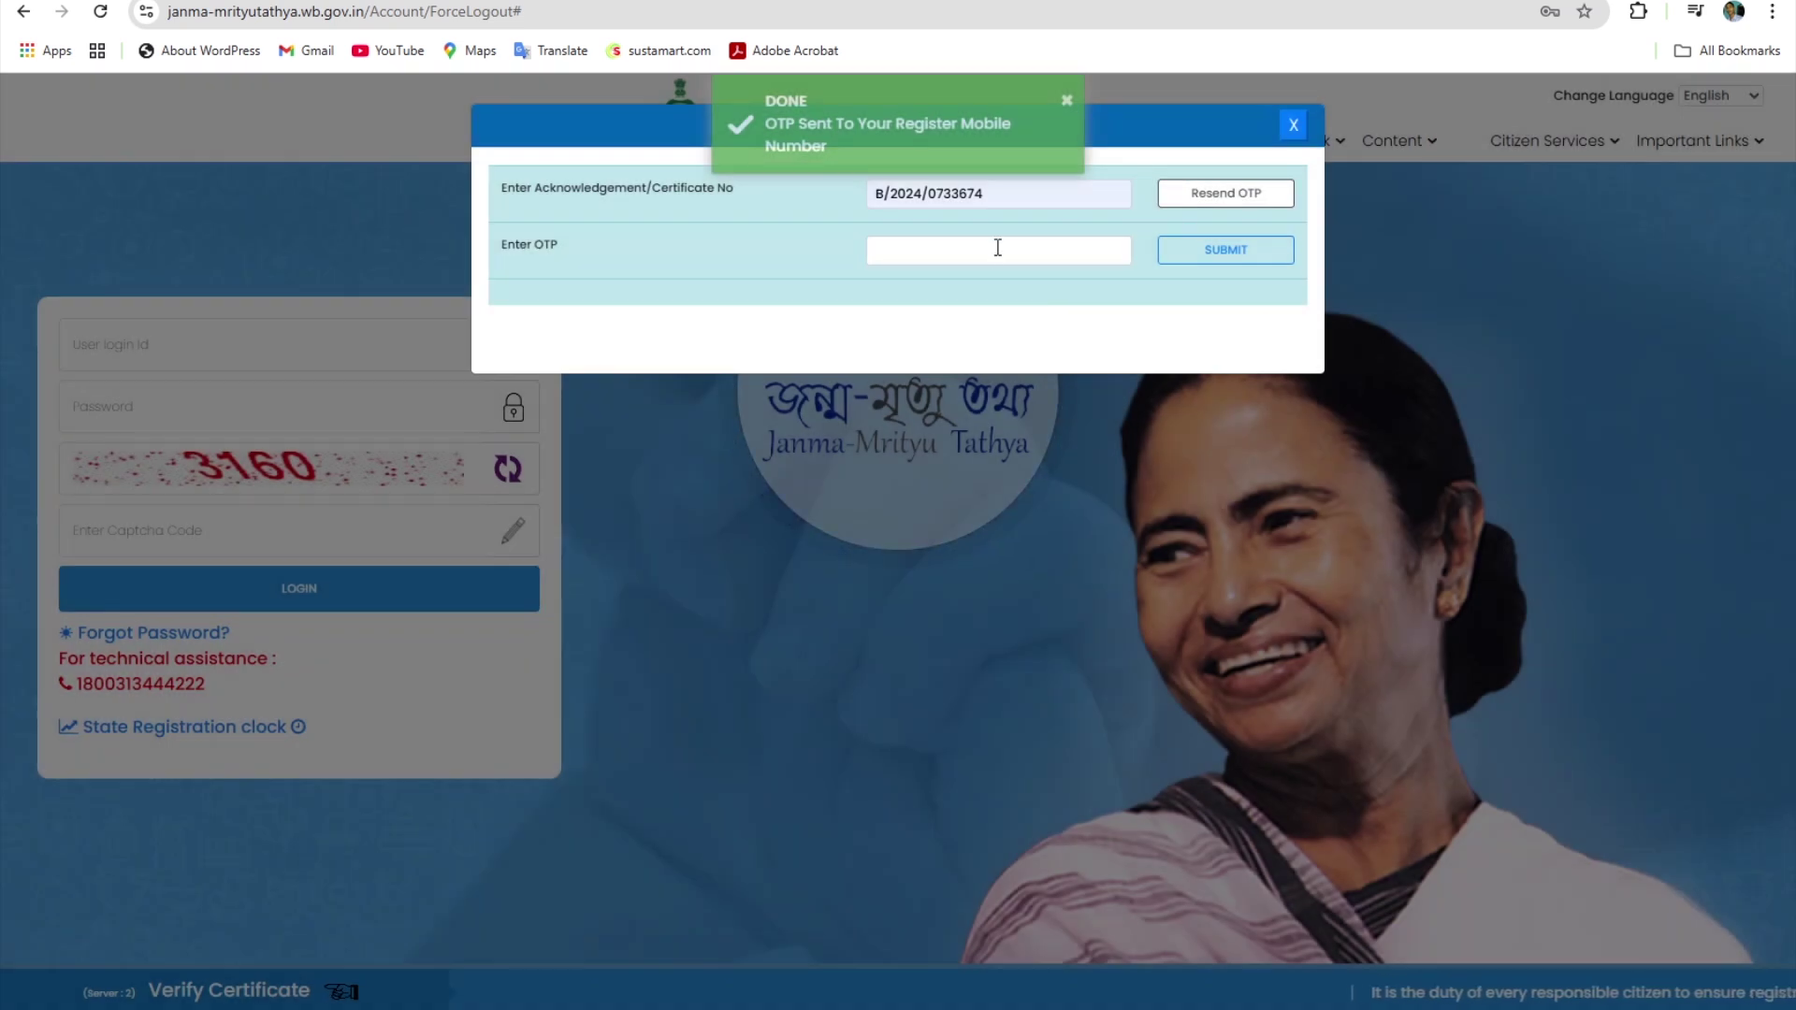
left_click(997, 247)
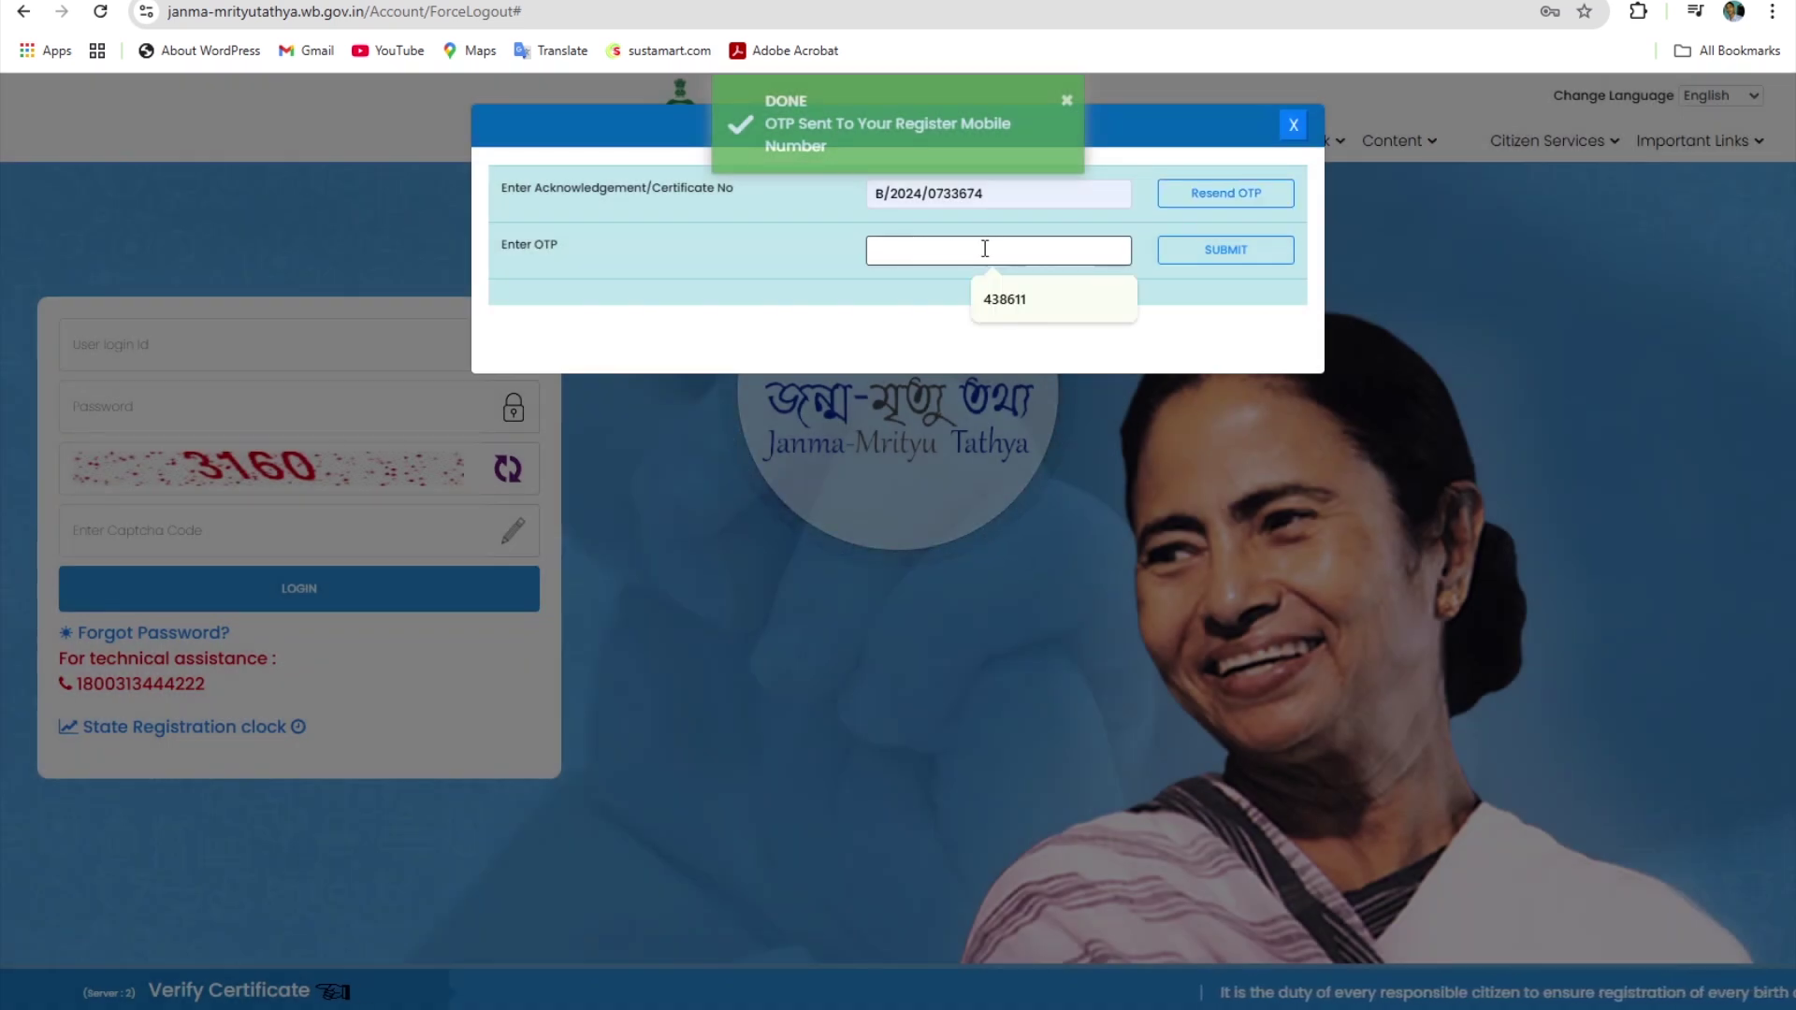